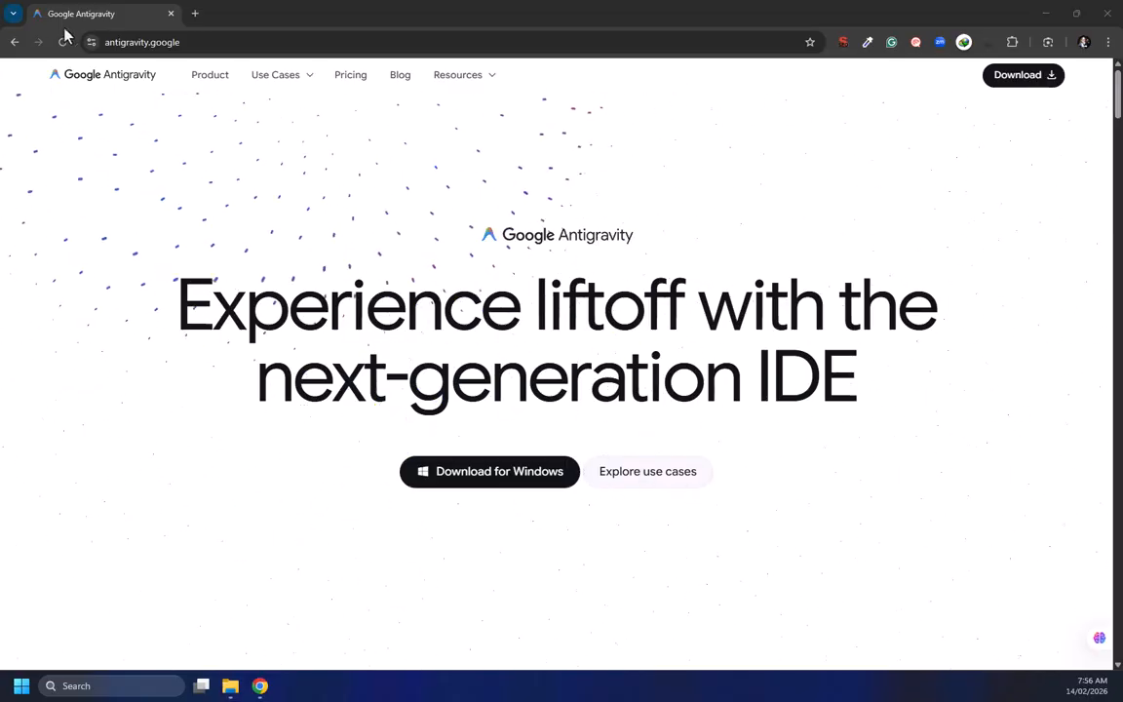
Scroll through the Antigravity homepage's introduction, agentic platform statement and AI IDE Core section
left_click(114, 46)
left_click(162, 274)
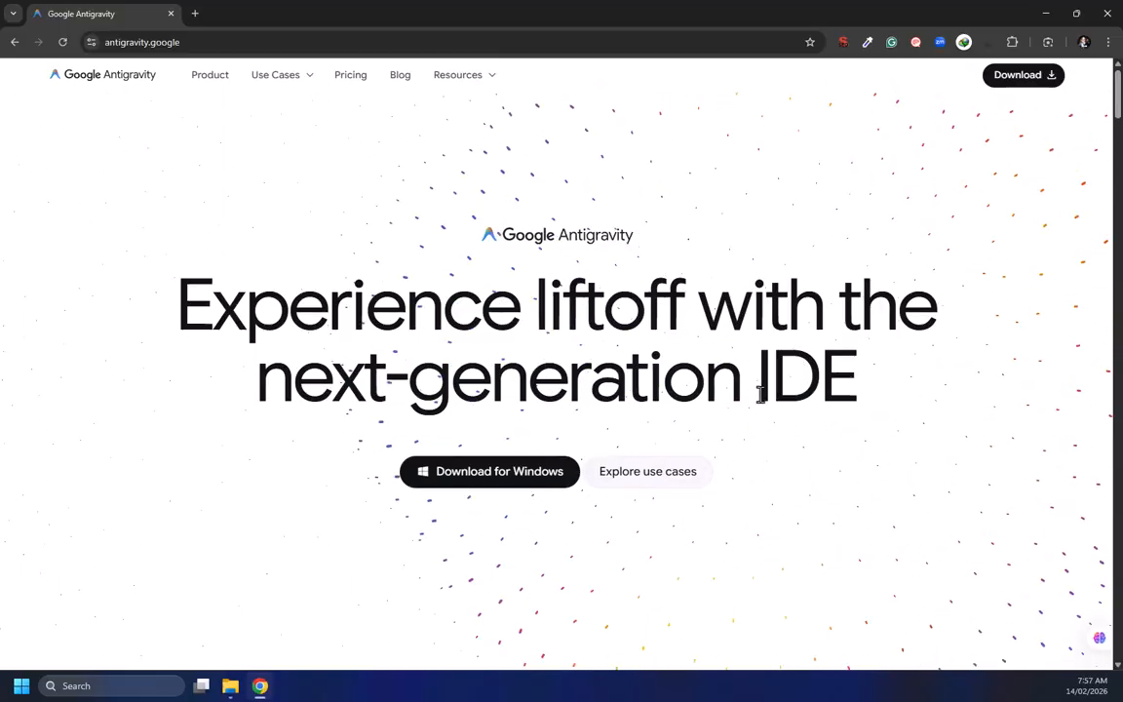
scroll(362, 457, "down", 3)
scroll(356, 461, "down", 5)
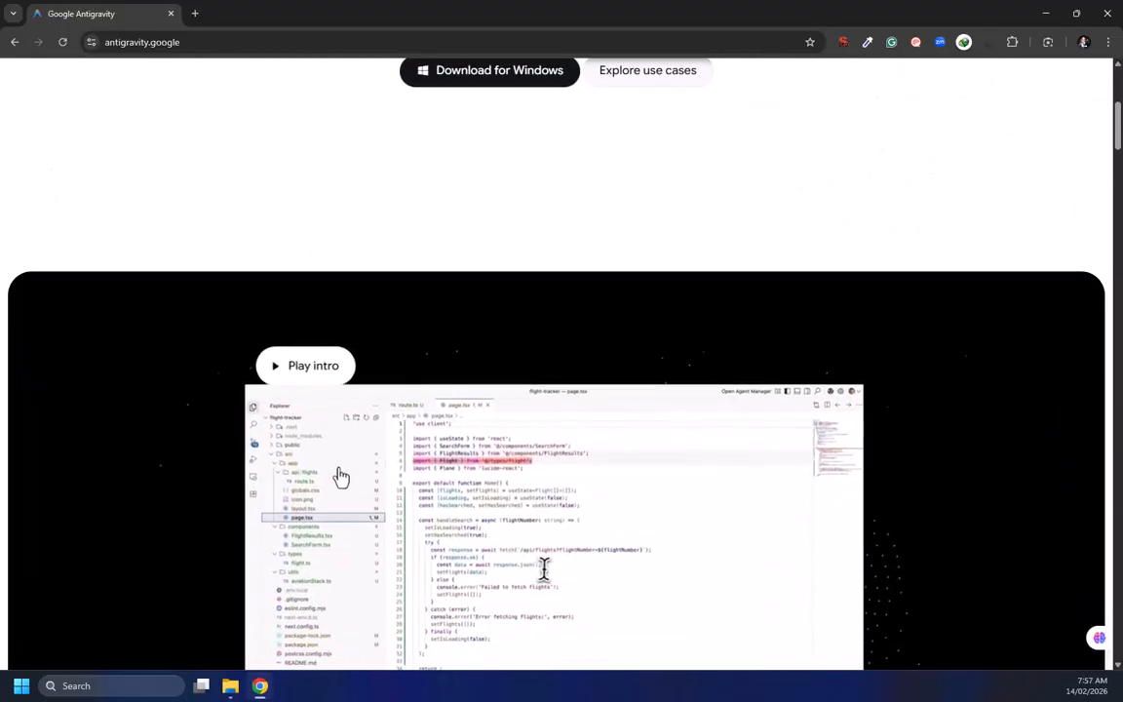
scroll(295, 466, "down", 5)
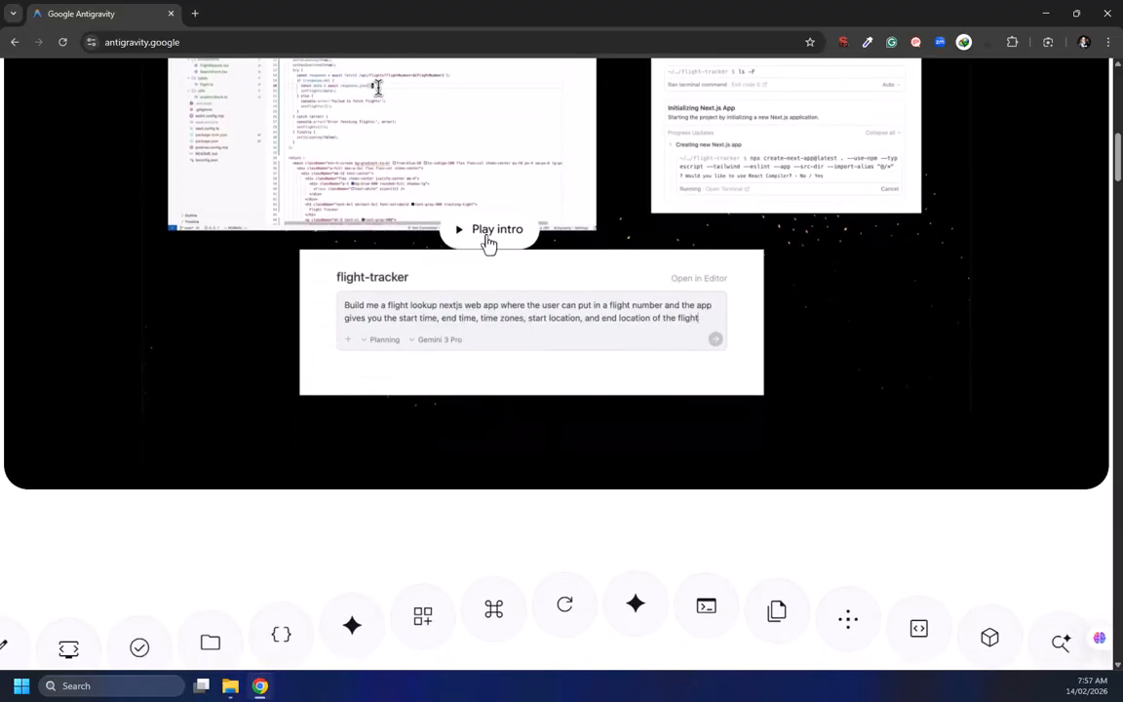
scroll(353, 392, "down", 5)
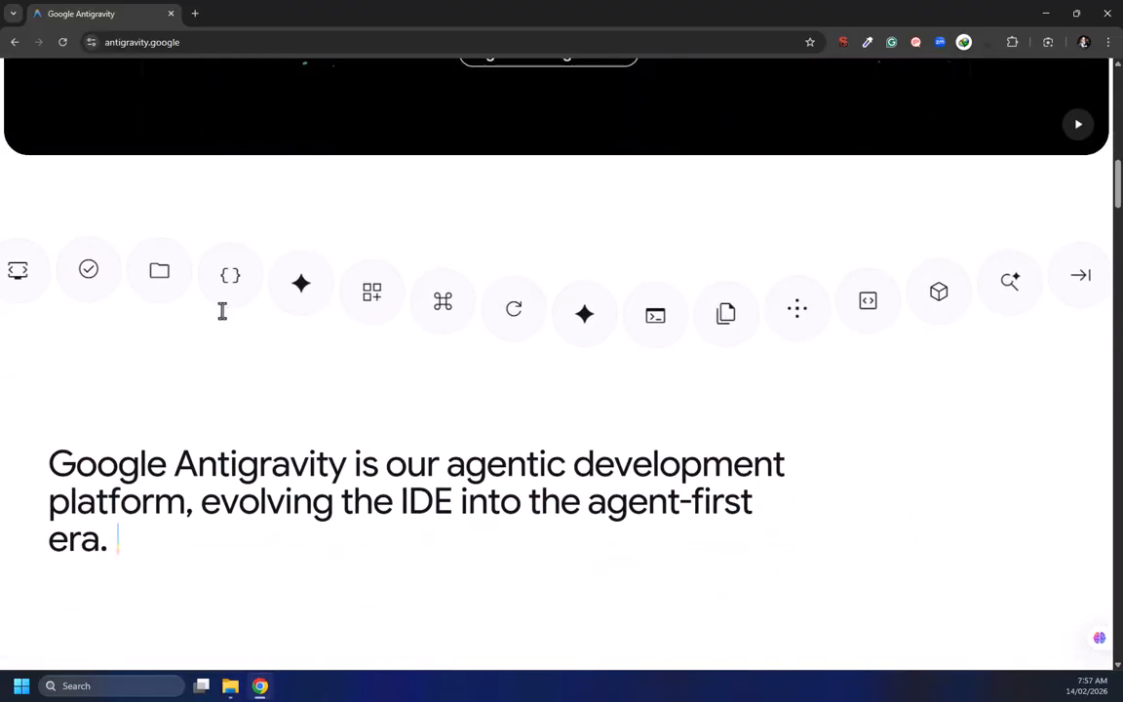
scroll(221, 311, "down", 2)
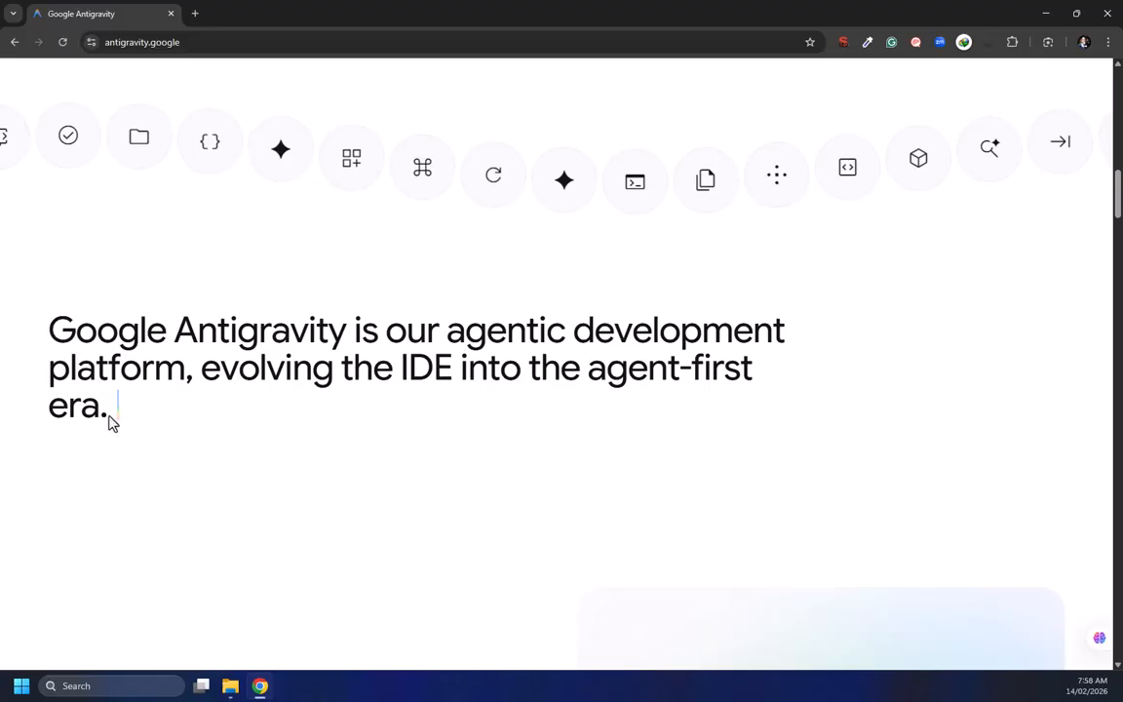
left_click_drag(110, 417, 46, 369)
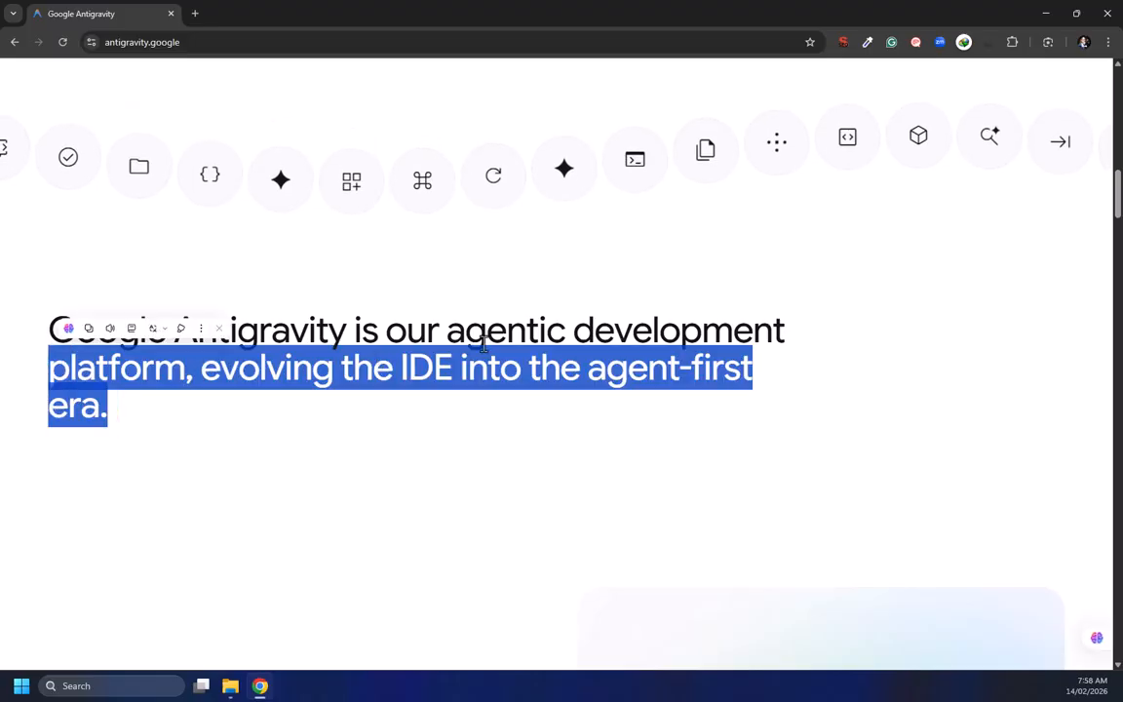
left_click(269, 320)
scroll(294, 420, "down", 3)
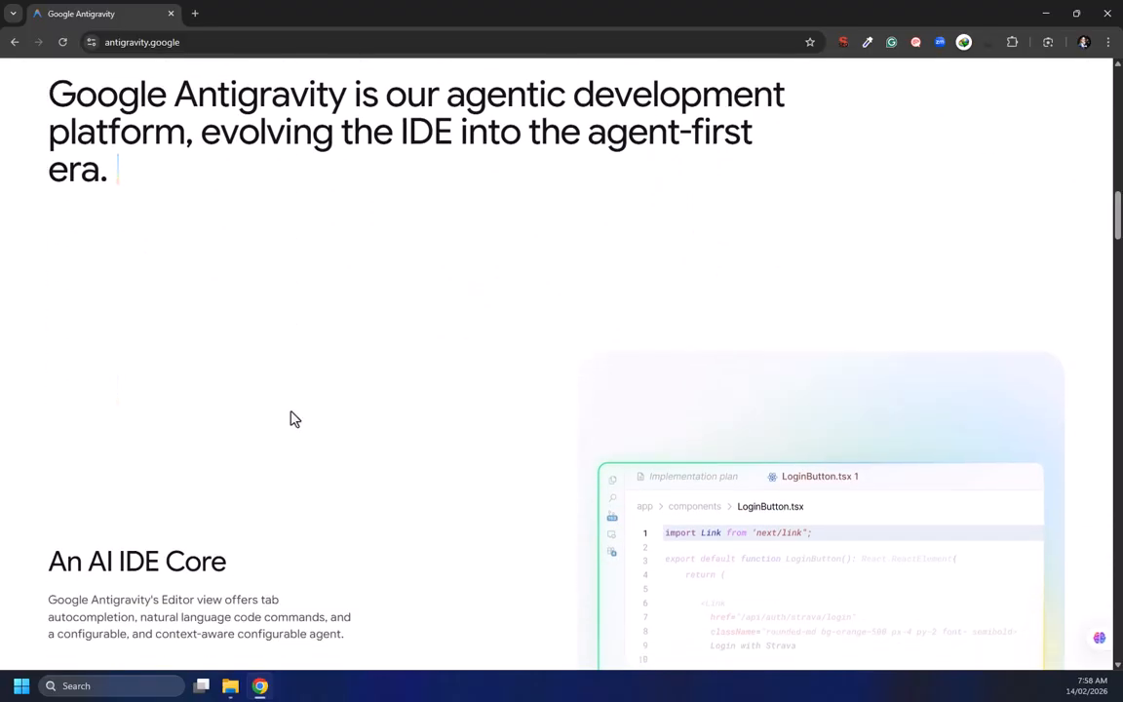
scroll(243, 364, "down", 3)
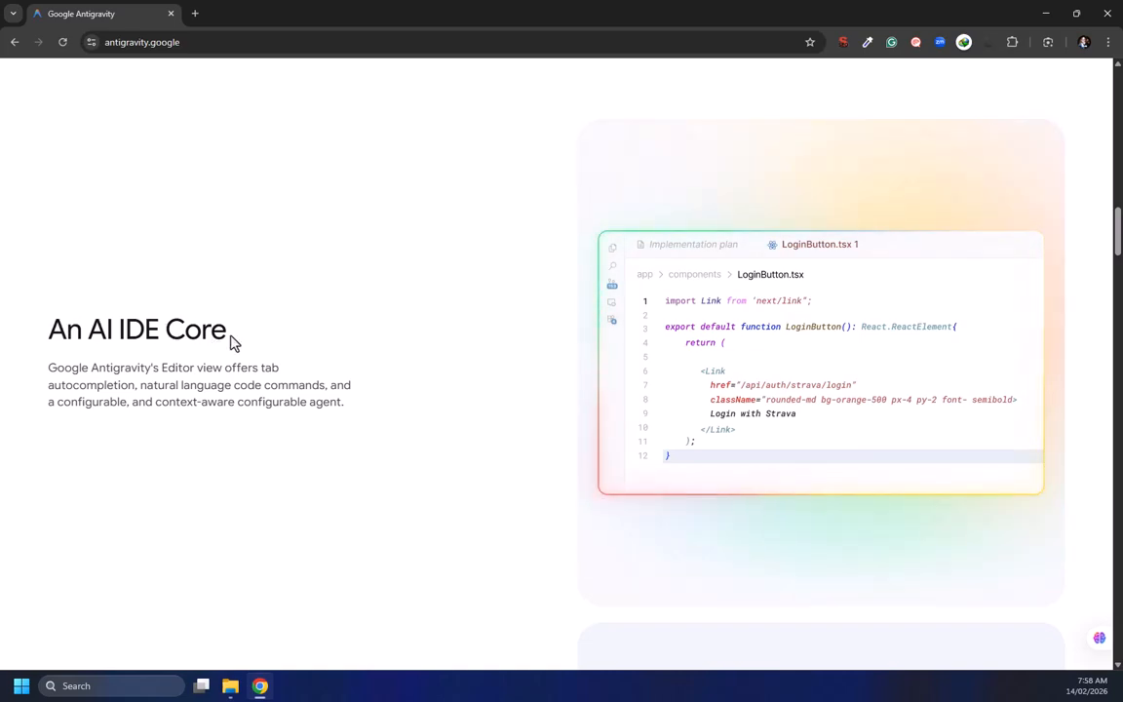
left_click_drag(228, 337, 66, 331)
scroll(176, 430, "down", 2)
scroll(179, 415, "down", 1)
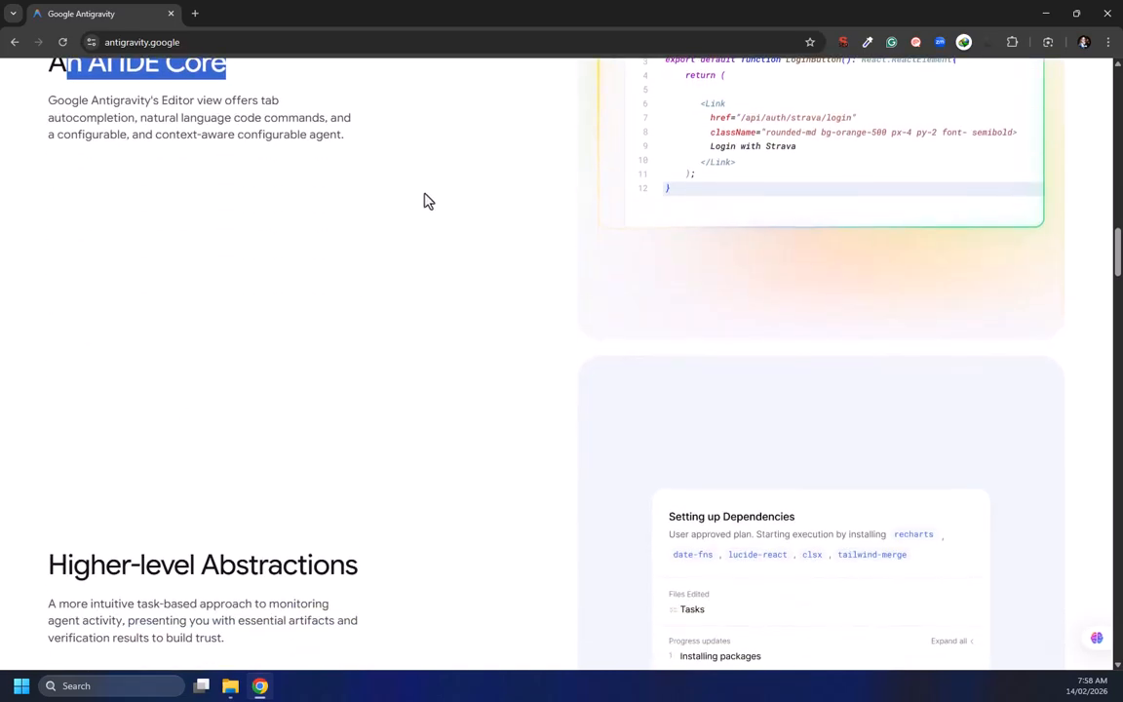
Browse the feature sections from Higher-level Abstractions through Built for developers
scroll(423, 201, "up", 2)
scroll(316, 421, "down", 3)
scroll(143, 335, "down", 2)
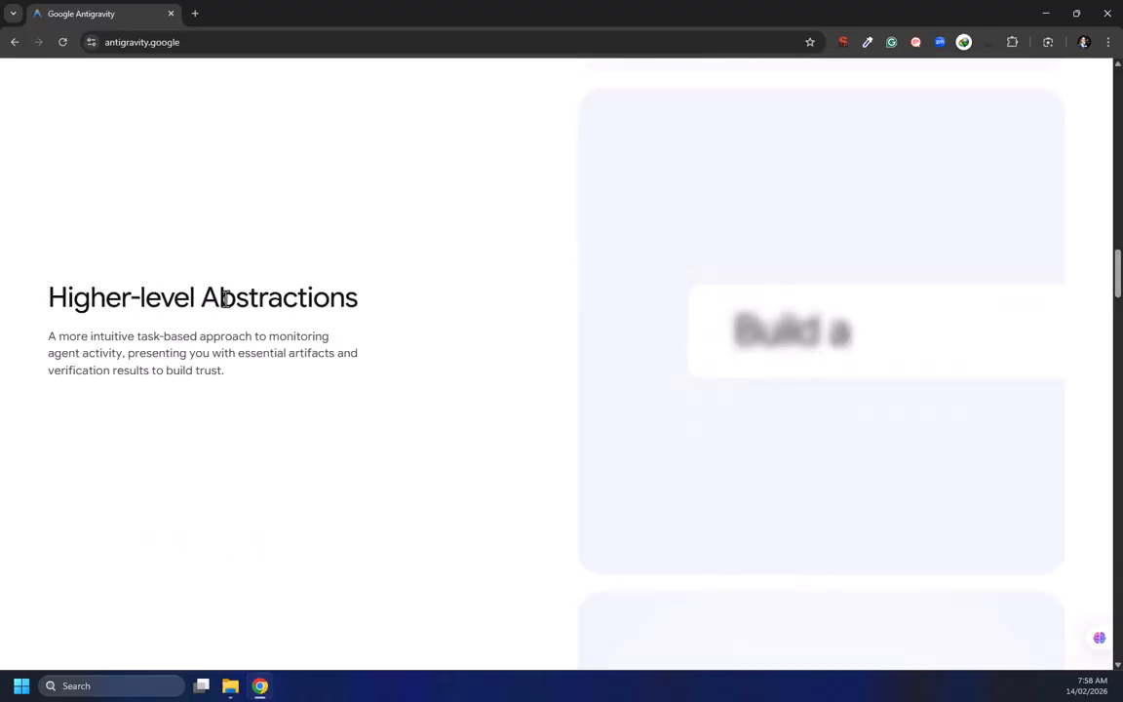
scroll(303, 394, "down", 4)
scroll(175, 370, "down", 3)
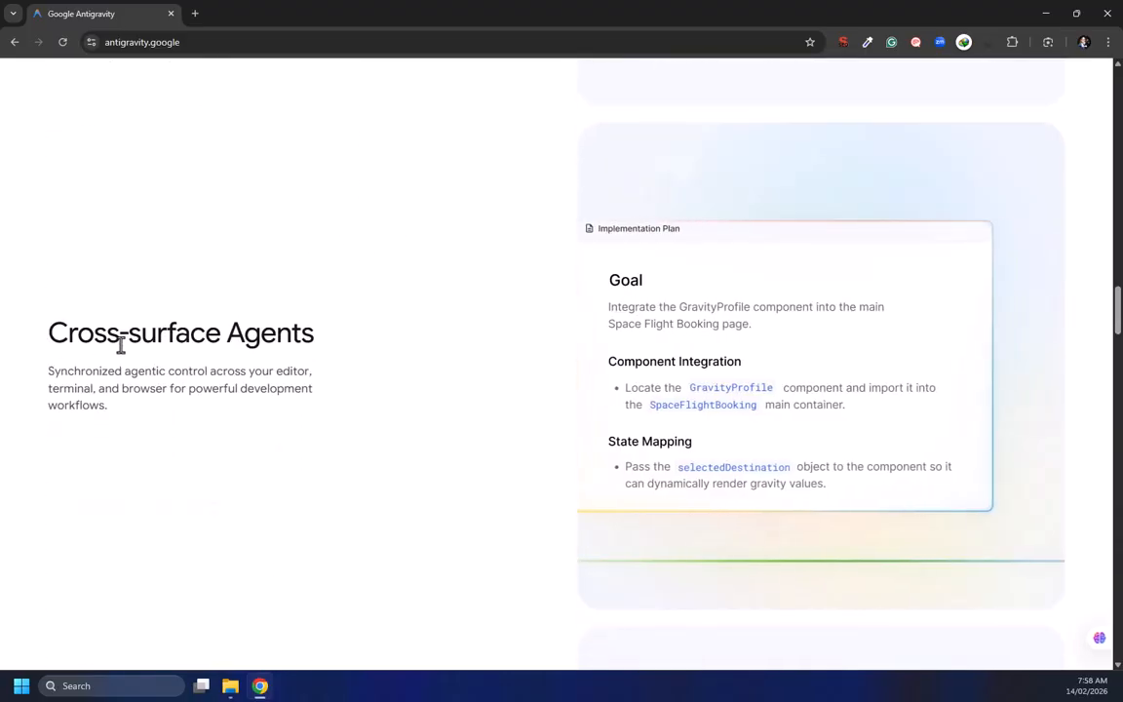
scroll(278, 371, "down", 1)
scroll(268, 370, "down", 5)
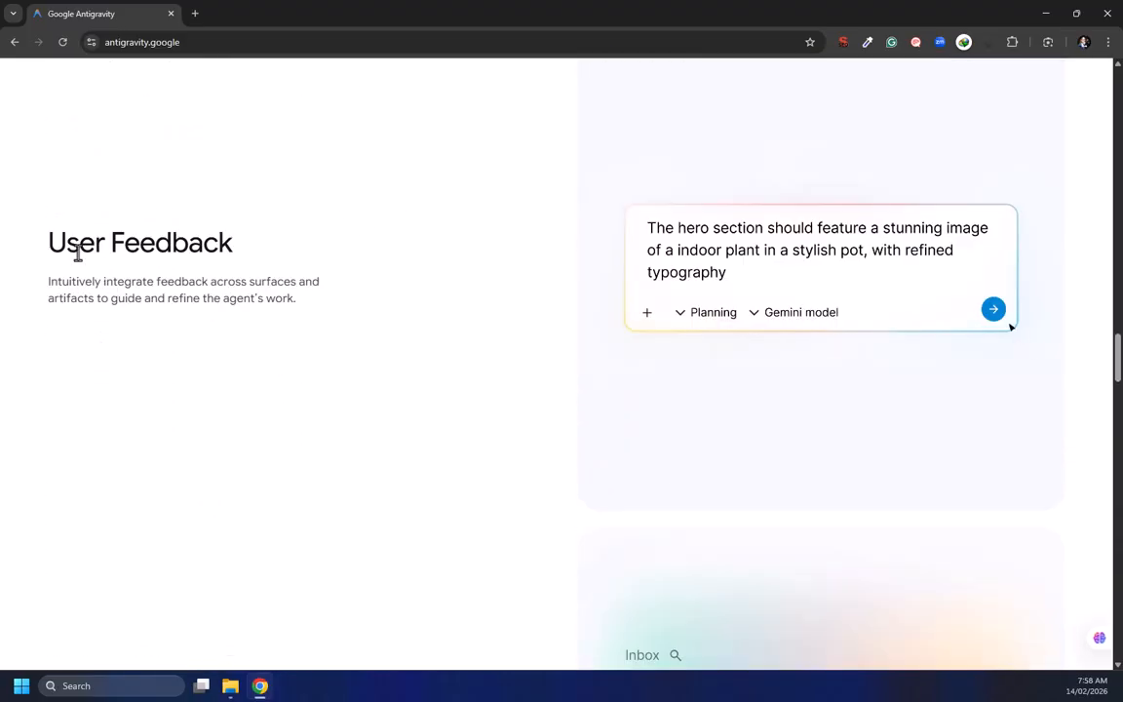
scroll(167, 351, "down", 2)
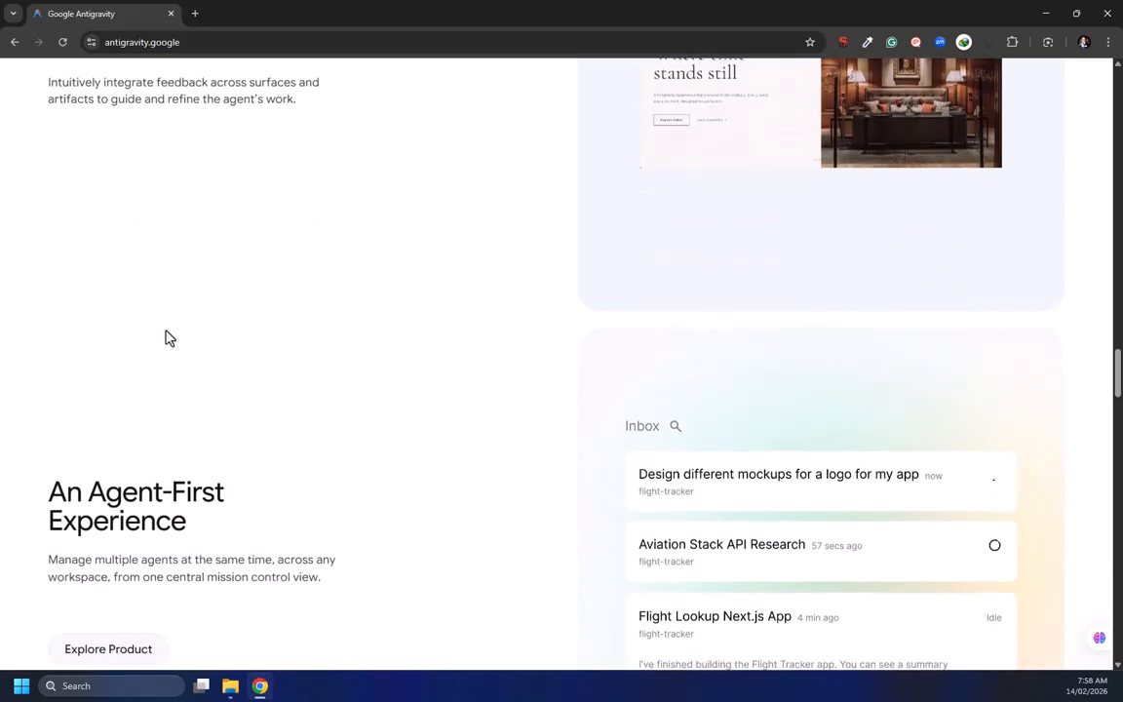
scroll(159, 288, "up", 3)
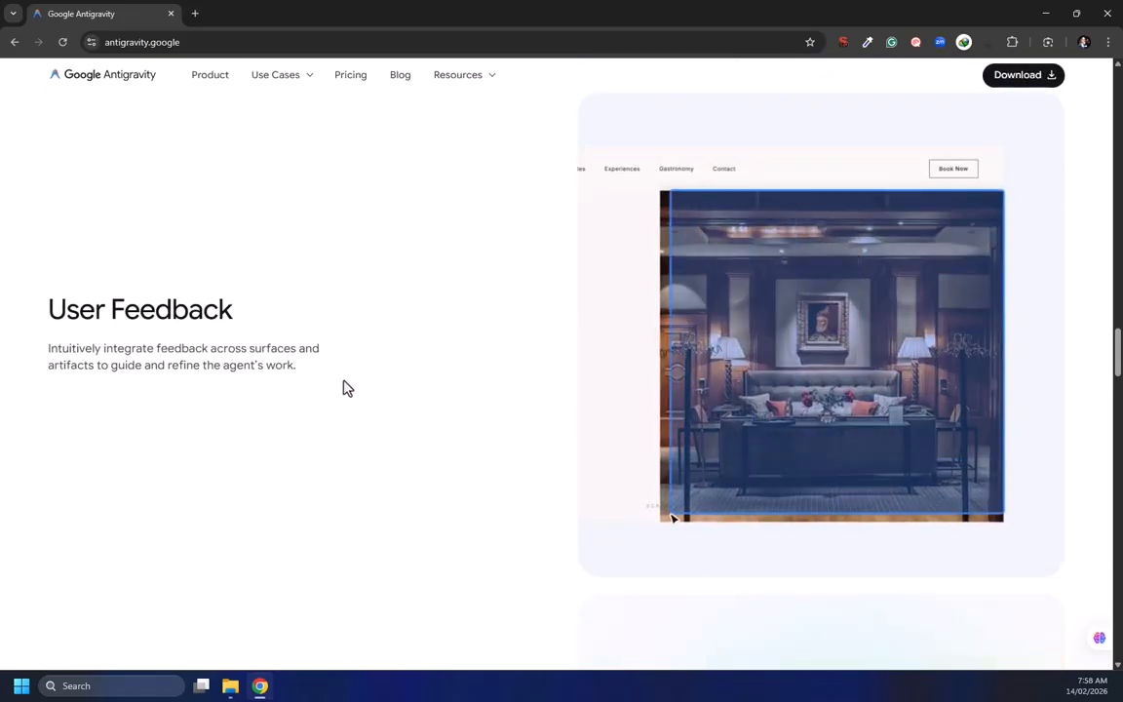
scroll(330, 394, "down", 5)
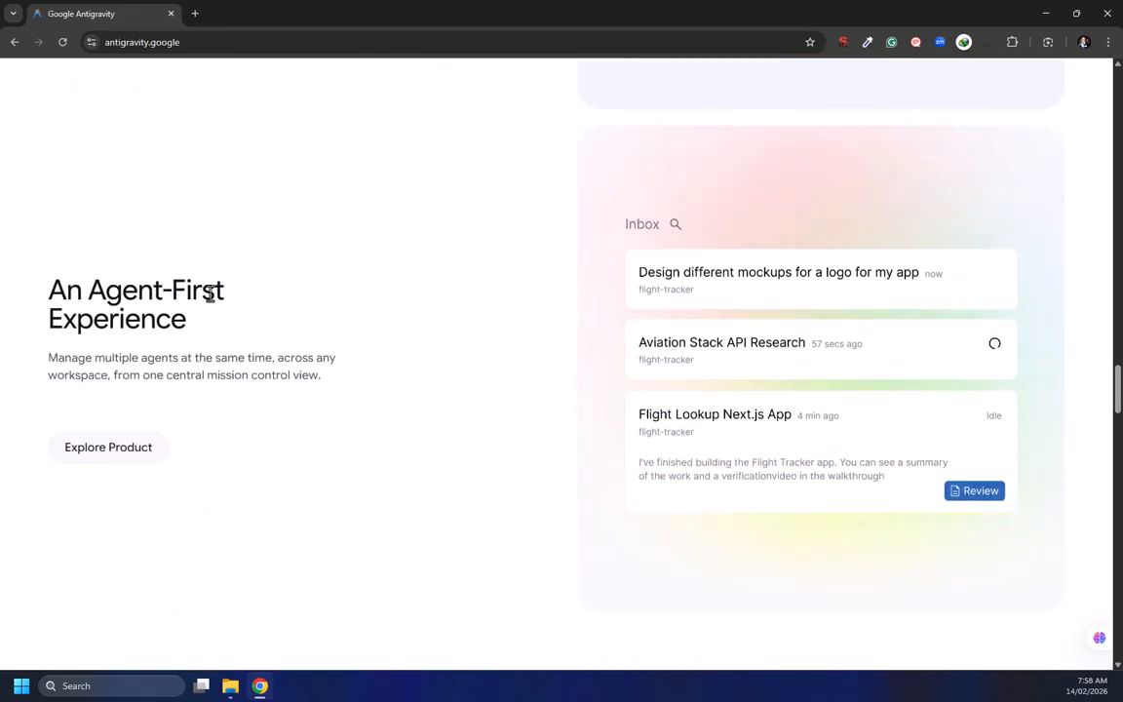
left_click_drag(180, 331, 82, 289)
scroll(110, 322, "down", 5)
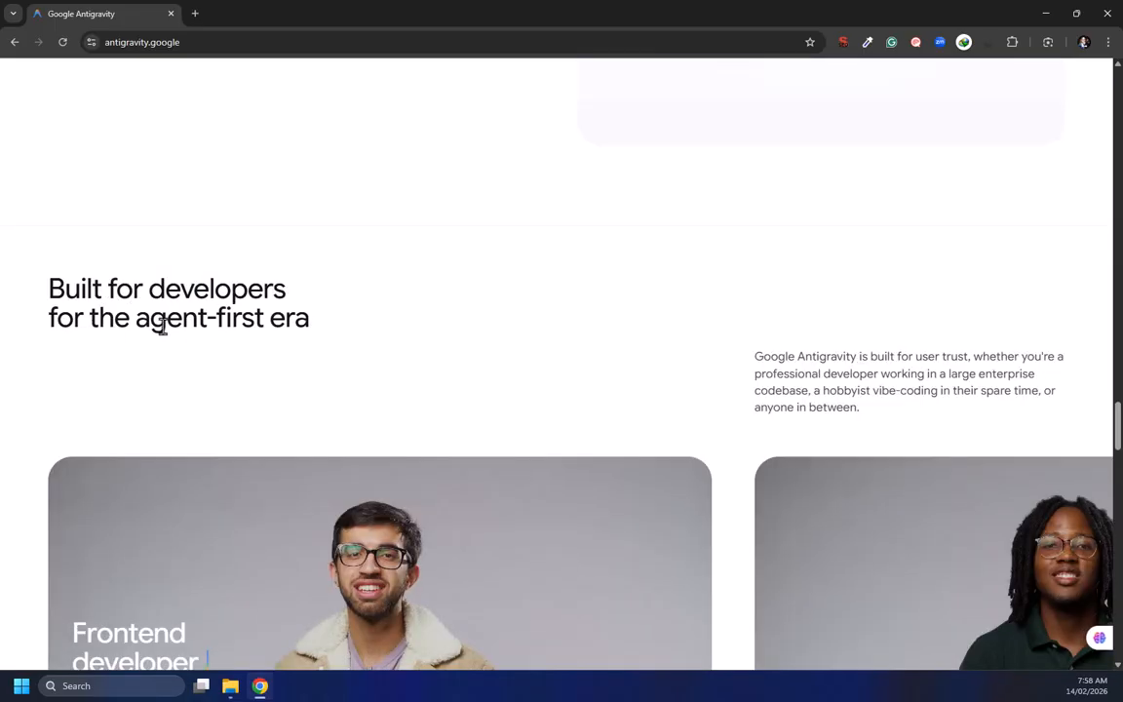
left_click_drag(323, 333, 80, 258)
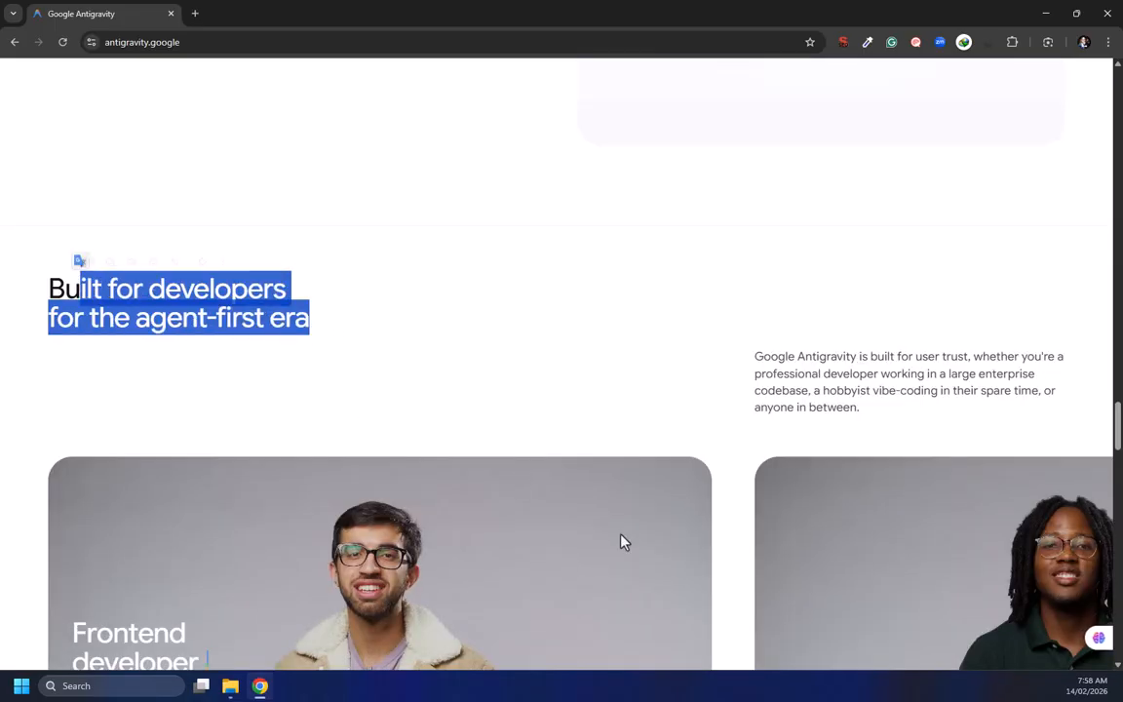
scroll(45, 408, "down", 3)
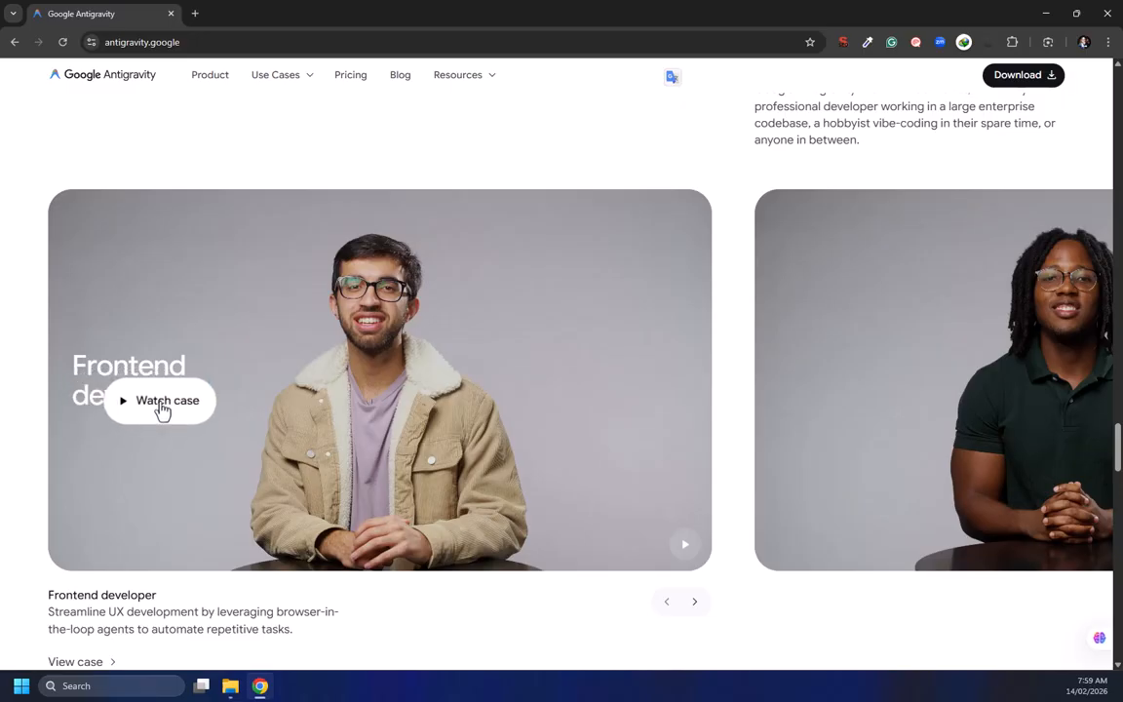
scroll(64, 502, "down", 2)
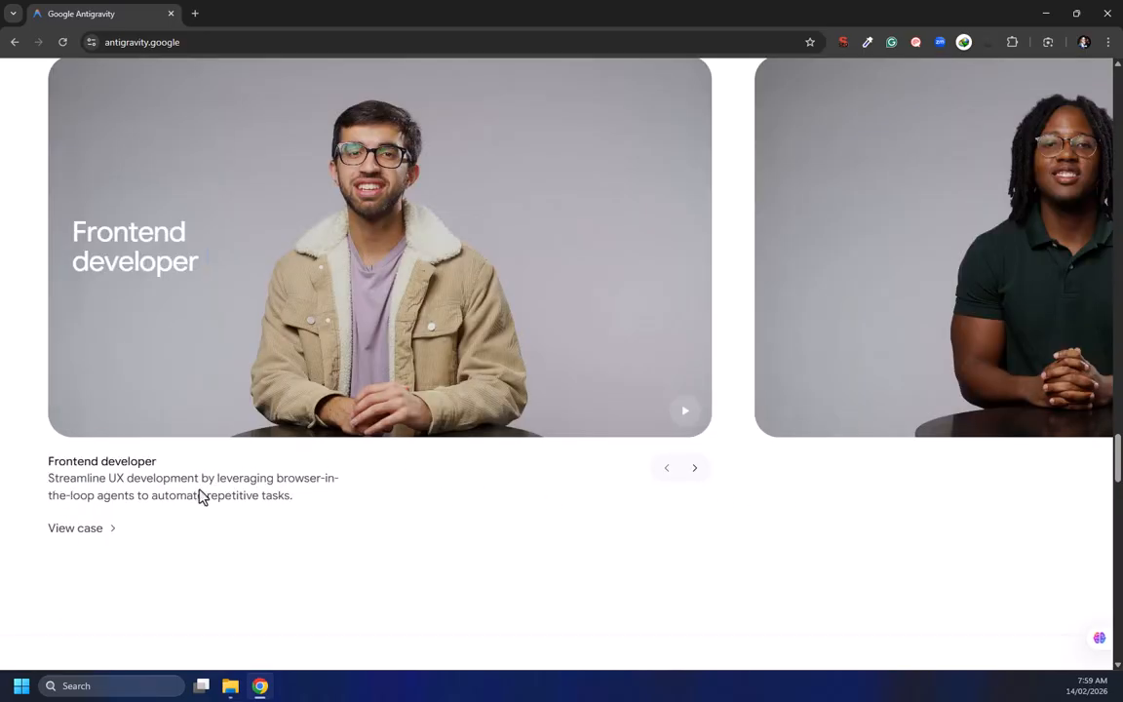
Page through the developer use-case carousel to view the full stack and enterprise developer cases
left_click(696, 470)
scroll(123, 283, "up", 3)
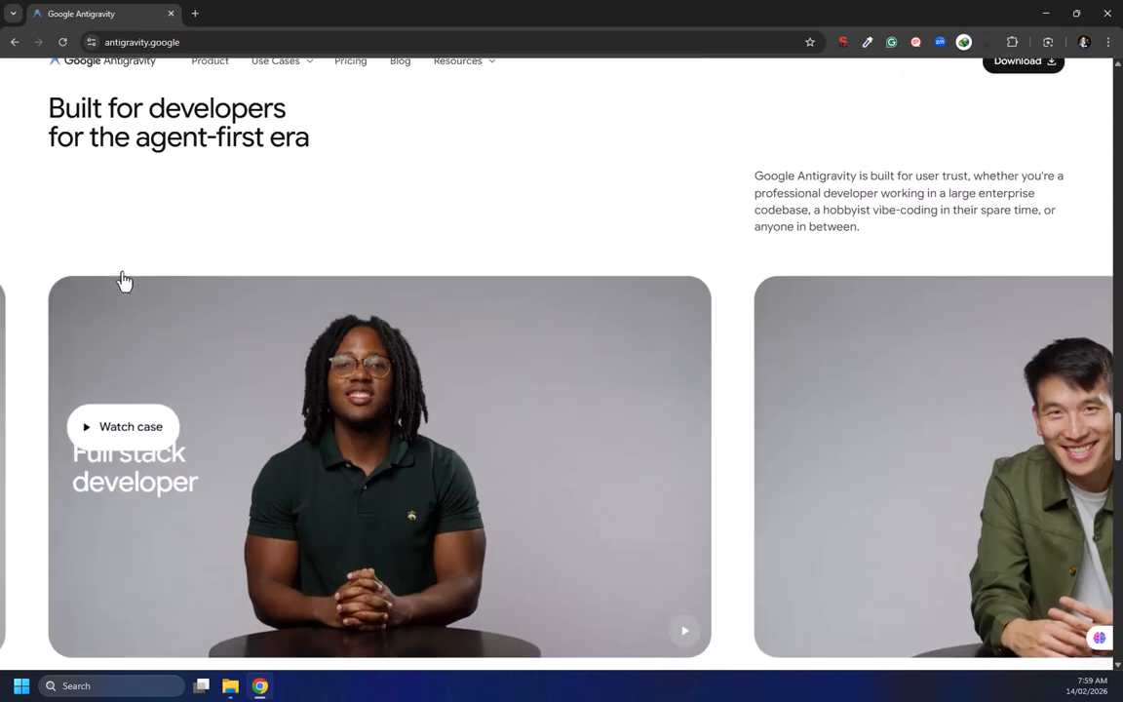
scroll(73, 488, "down", 2)
left_click_drag(159, 534, 50, 529)
left_click(179, 582)
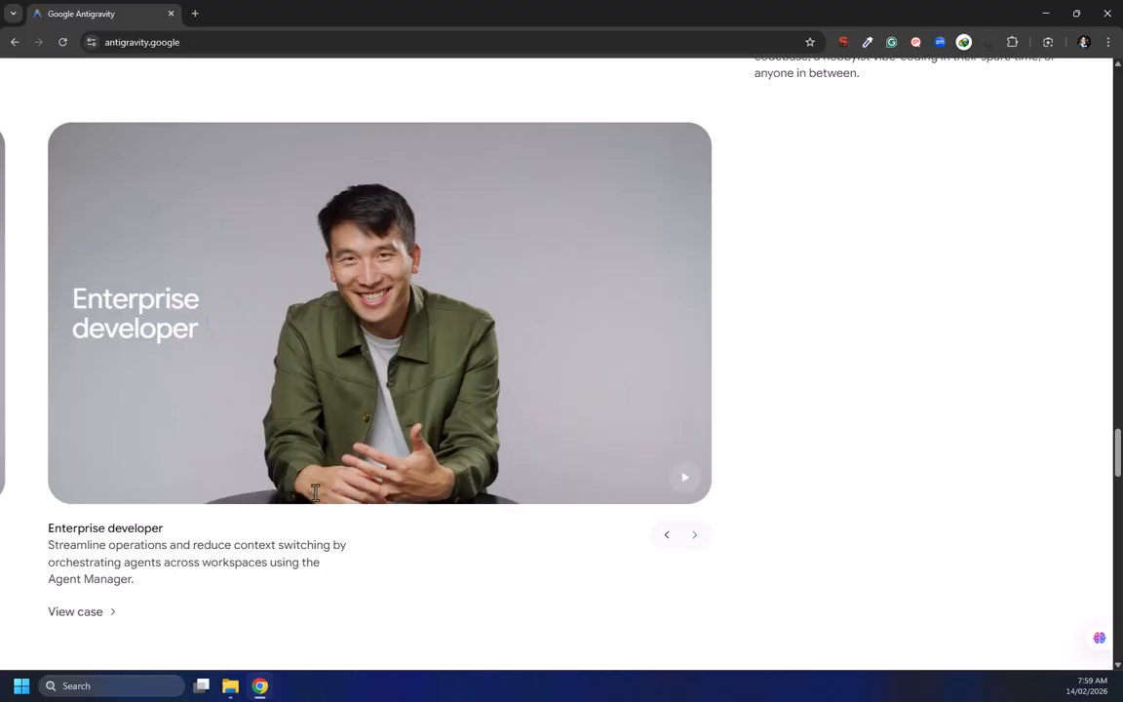
Scroll through the developer download, organizations and Latest Blogs sections of the homepage
scroll(268, 118, "down", 5)
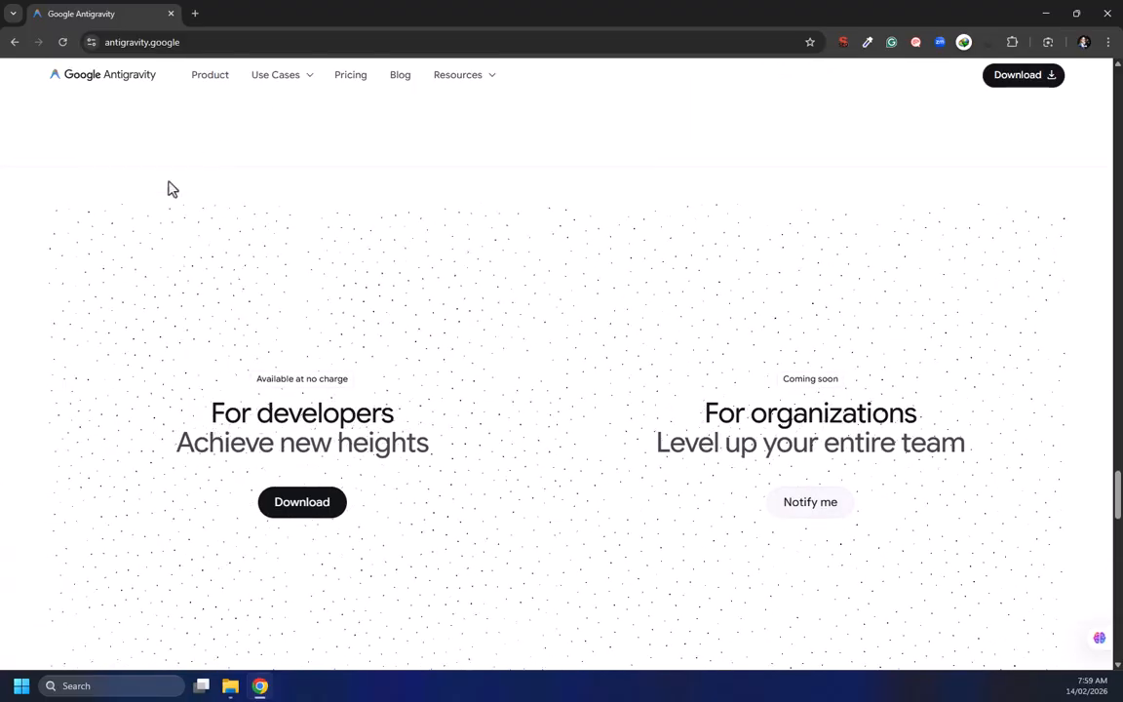
scroll(270, 405, "down", 2)
scroll(324, 326, "up", 3)
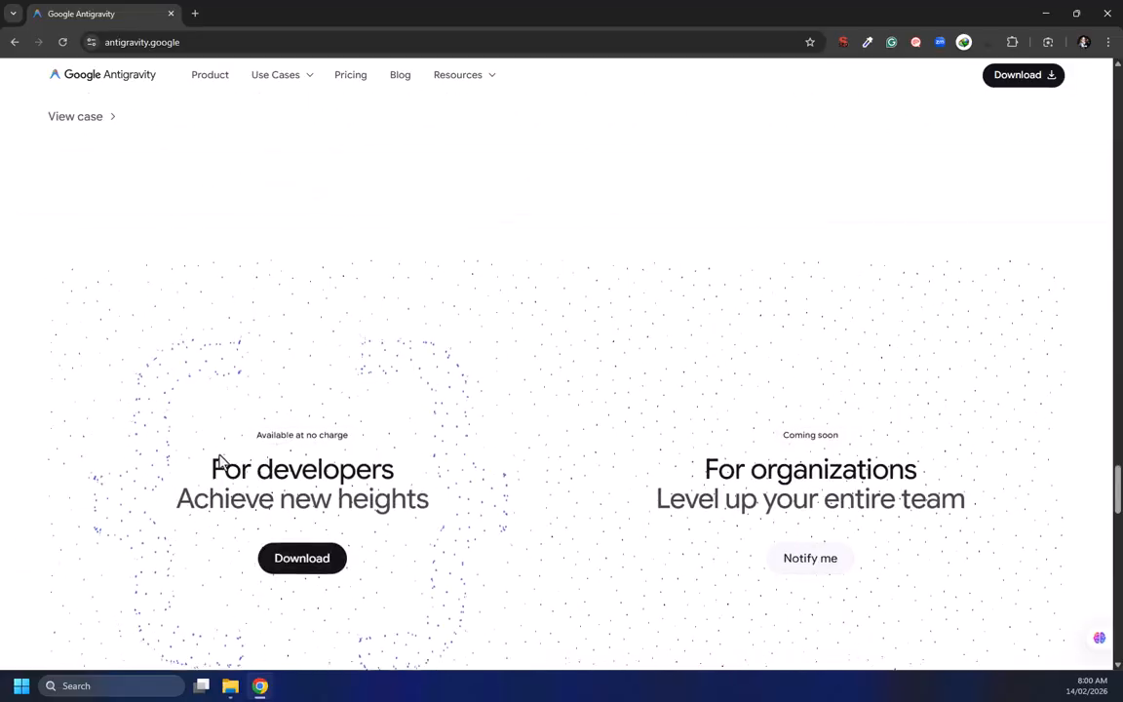
scroll(458, 534, "down", 8)
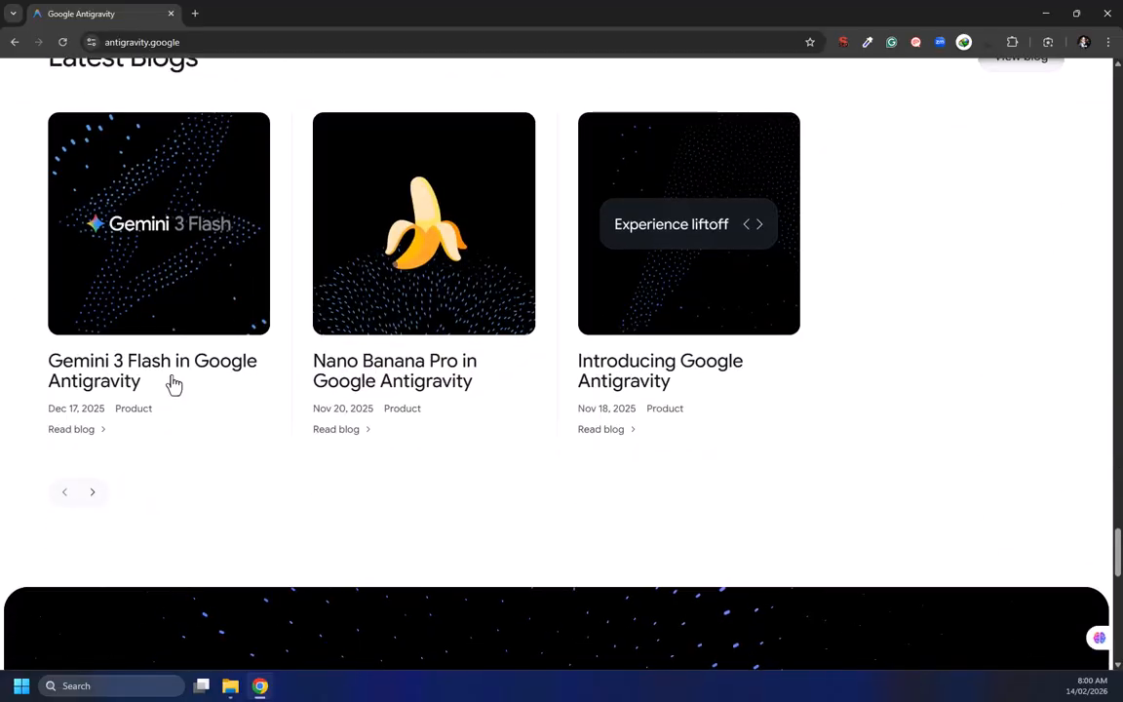
scroll(173, 383, "up", 3)
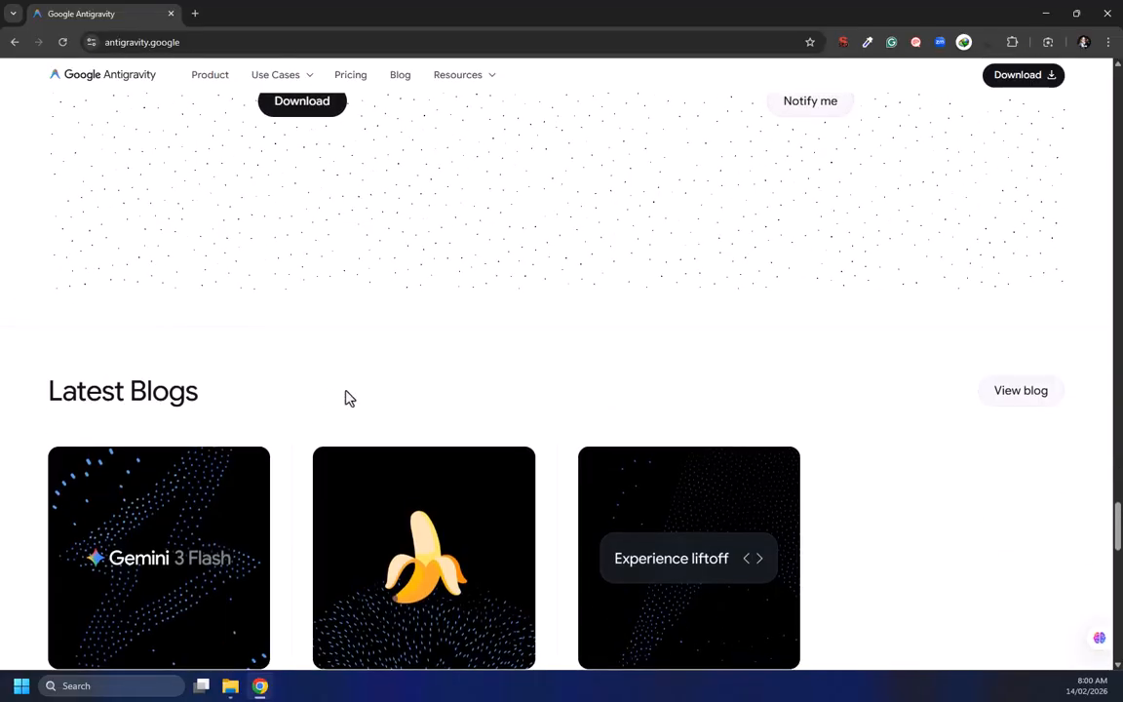
scroll(299, 411, "down", 3)
scroll(299, 410, "down", 10)
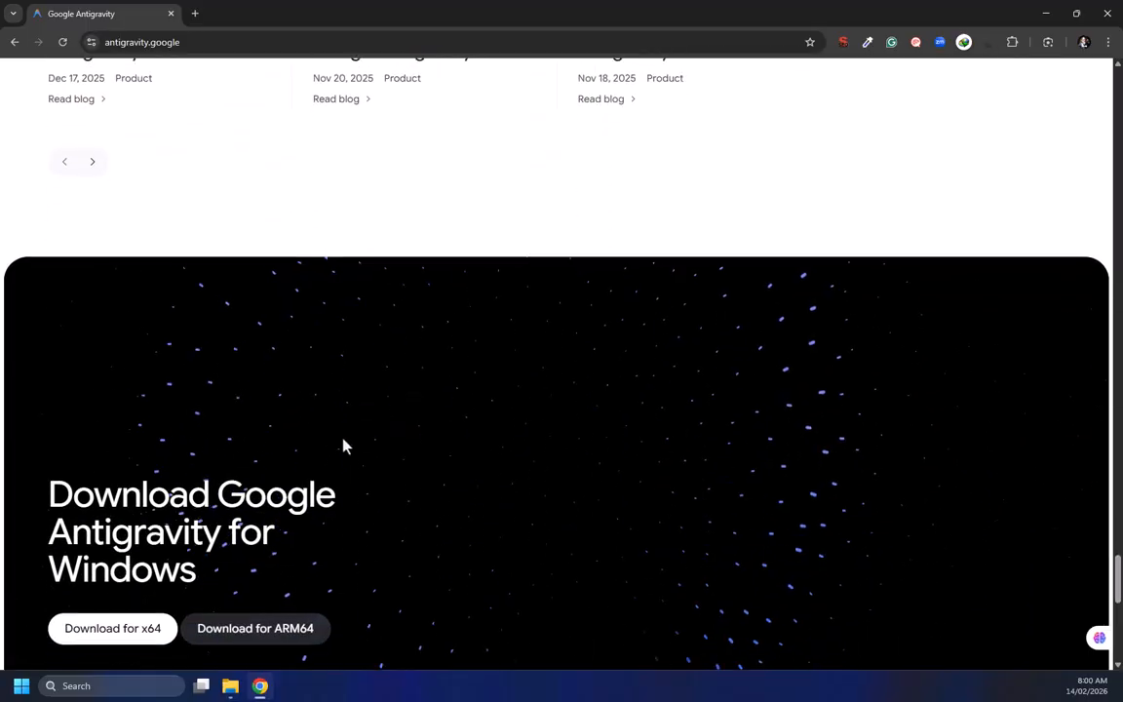
scroll(447, 439, "up", 20)
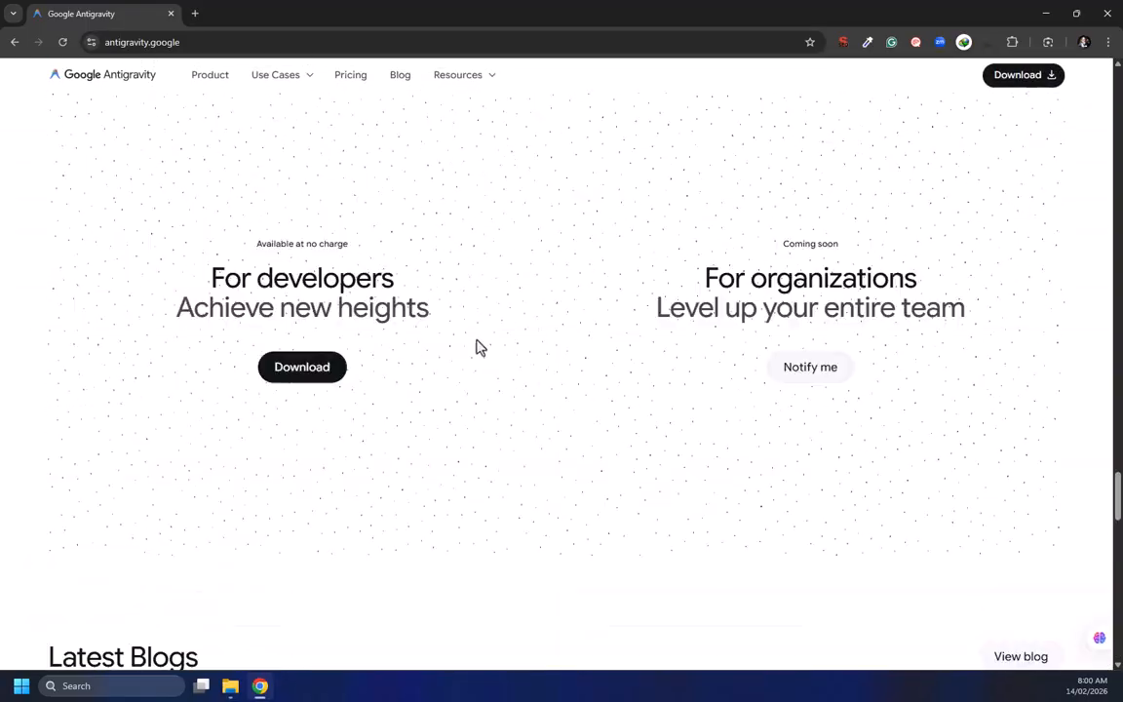
scroll(195, 331, "up", 5)
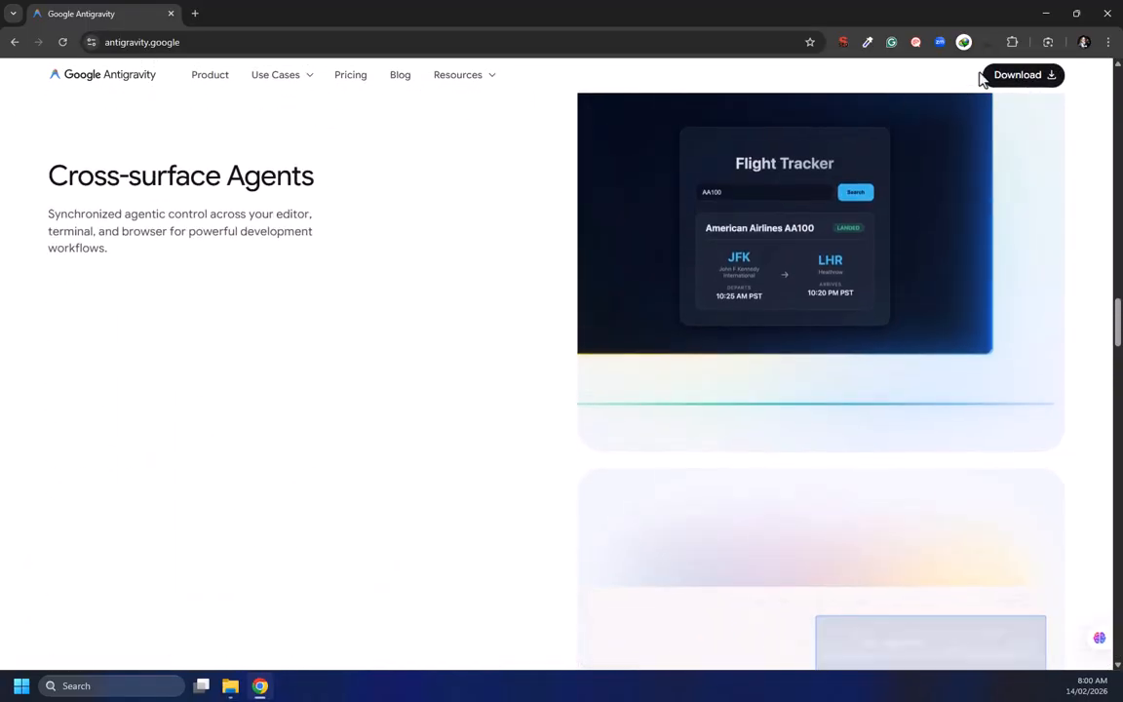
Open the download page and try downloading the Windows x64 installer, cancelling the duplicate-download prompt
left_click(1028, 80)
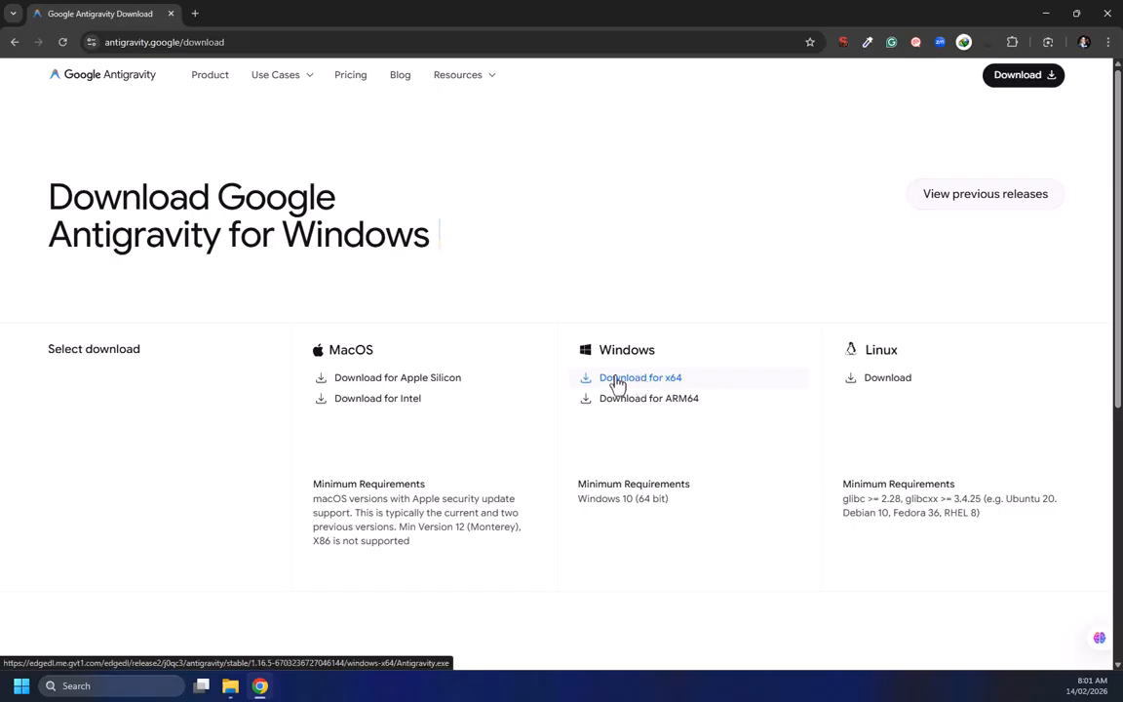
left_click(639, 380)
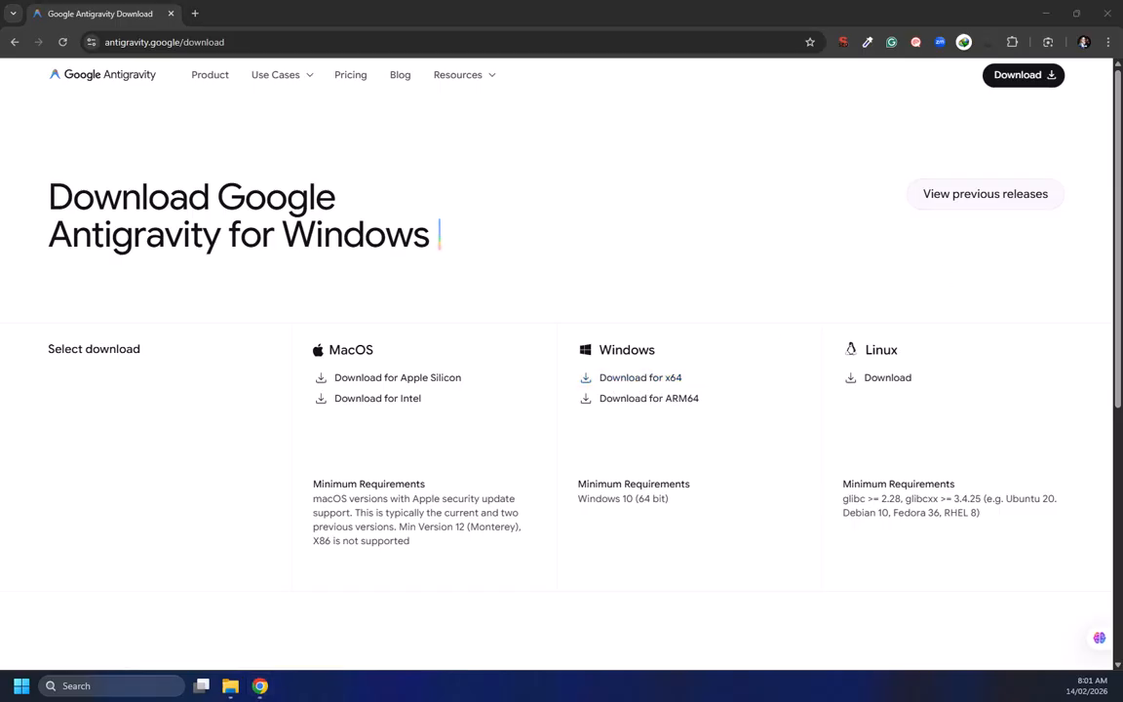
left_click_drag(718, 165, 385, 171)
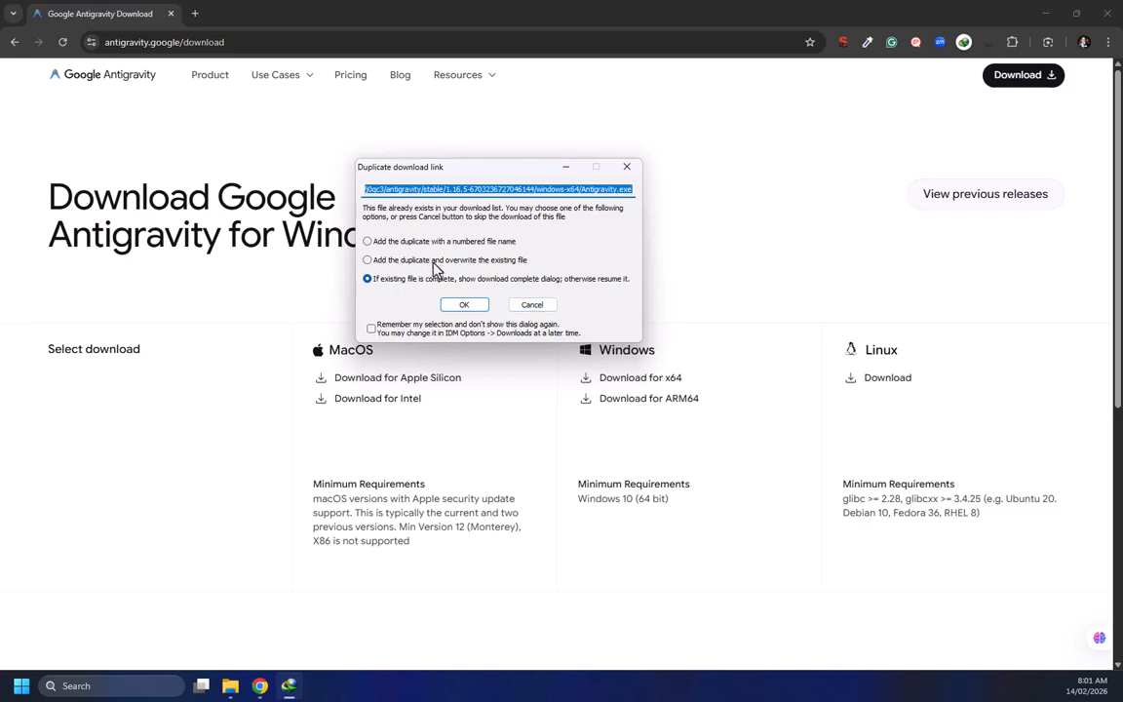
left_click(532, 305)
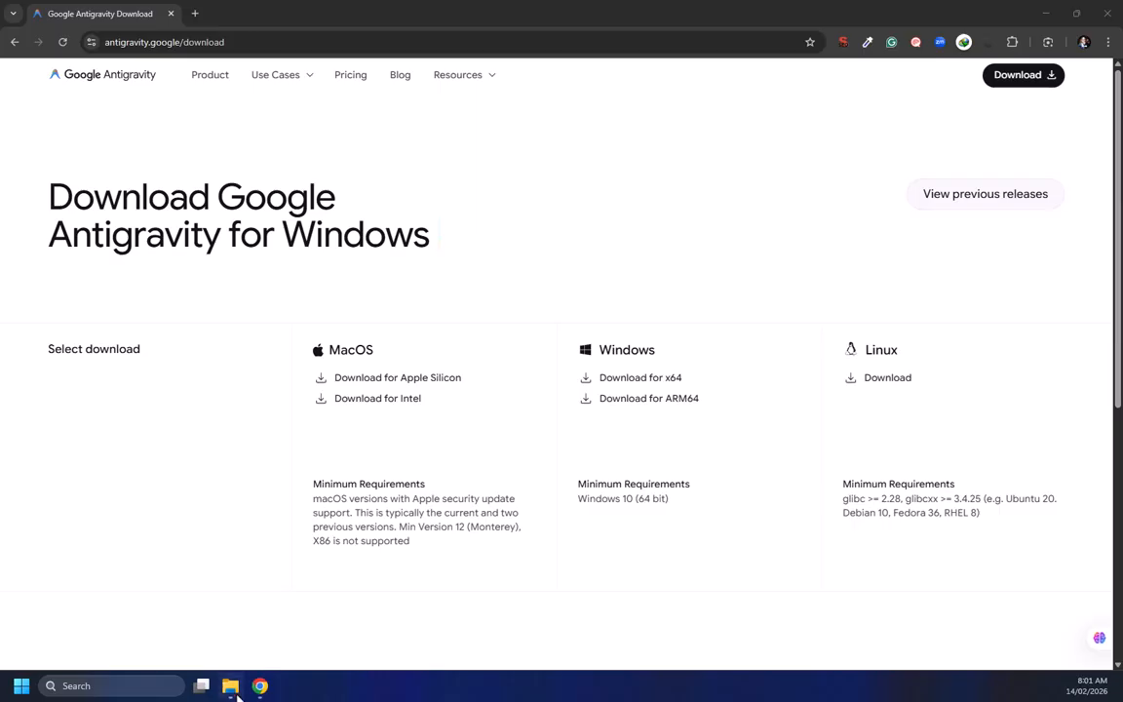
Open the Downloads > Programs folder and run the Antigravity installer
left_click(209, 617)
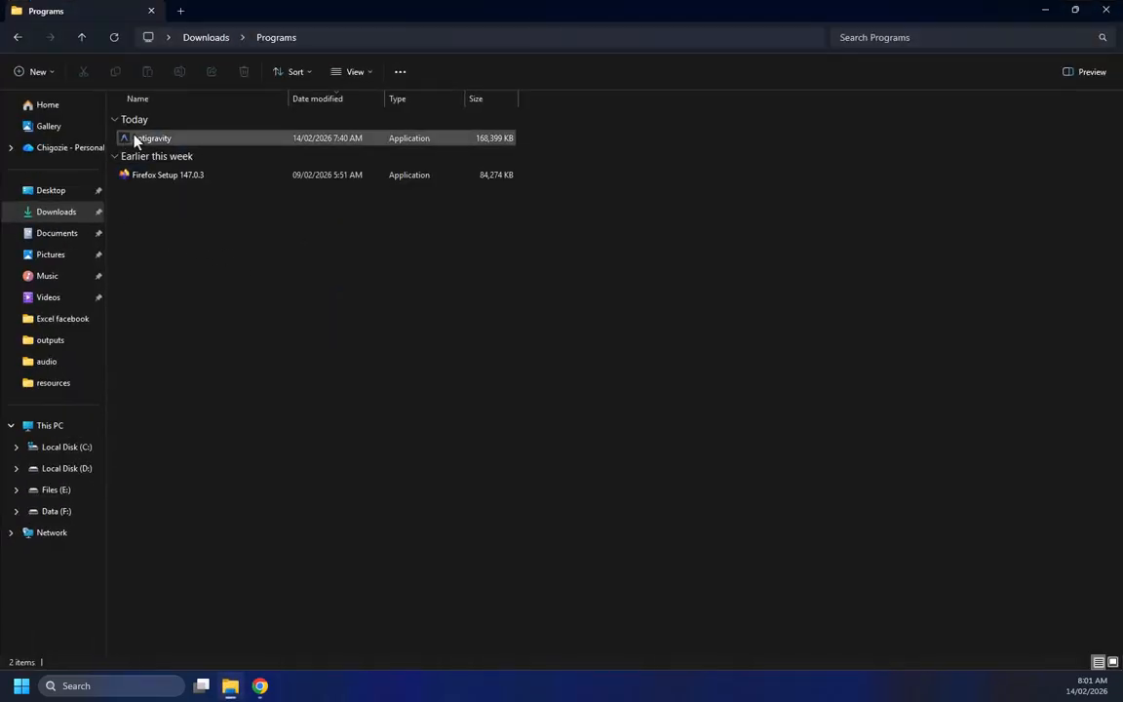
left_click(390, 147)
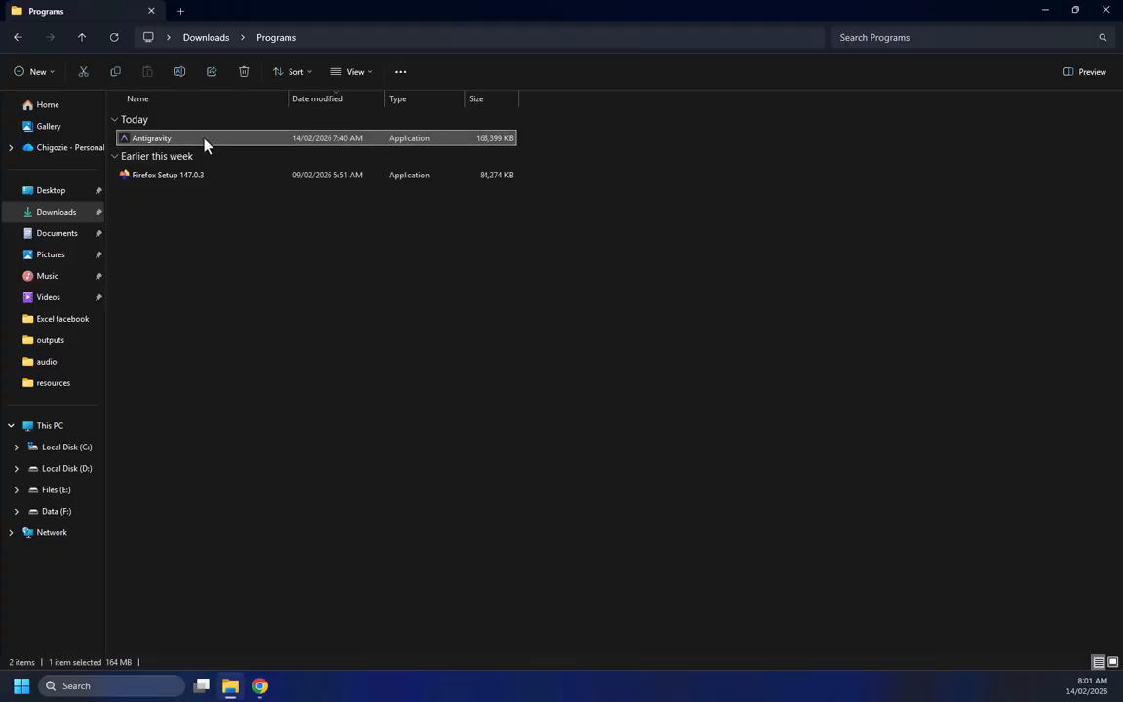
double_click(380, 147)
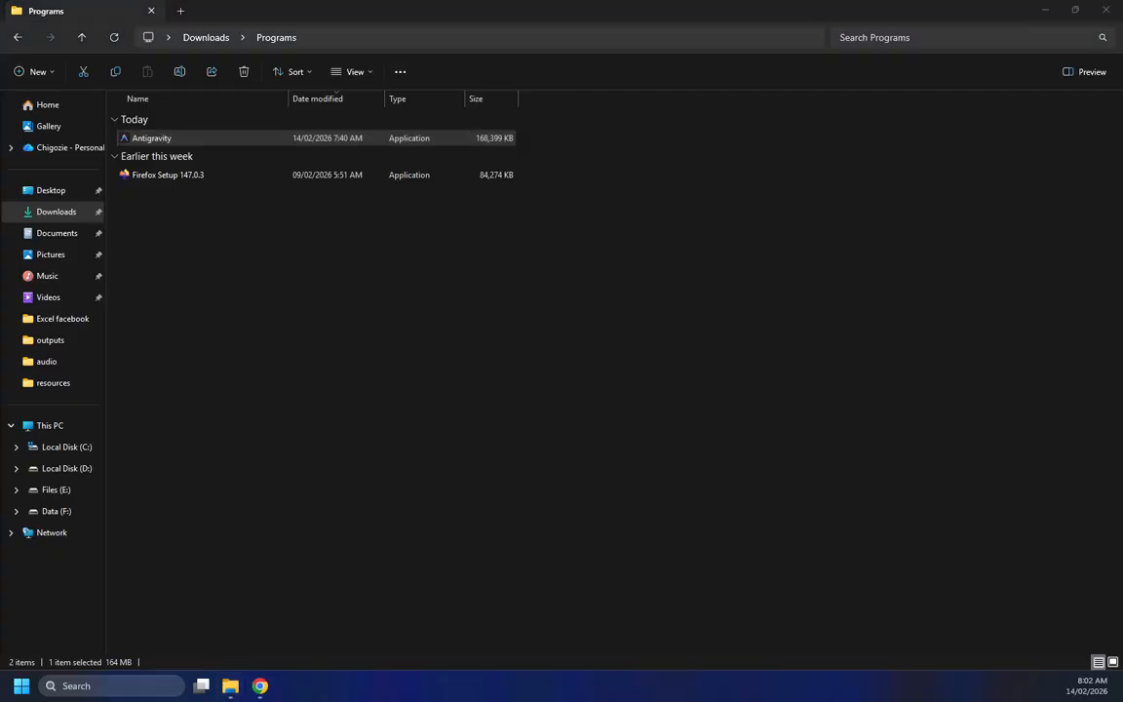
Accept the Antigravity setup license agreement and continue to the next page
left_click_drag(452, 181, 449, 158)
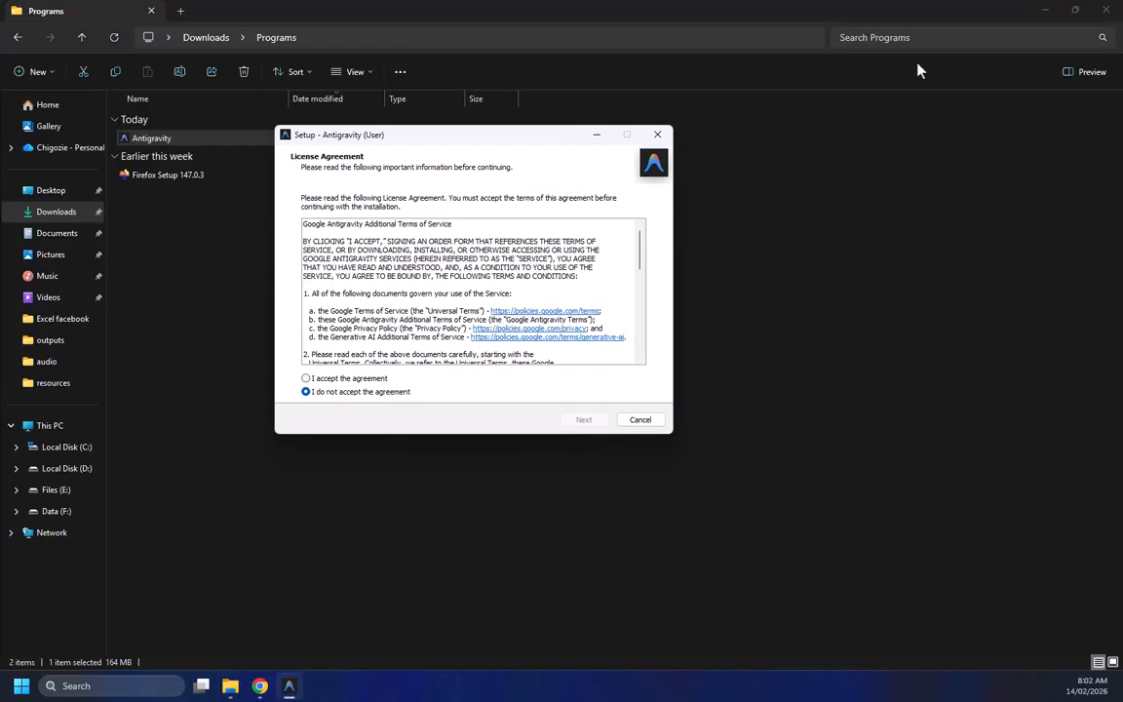
left_click(1044, 16)
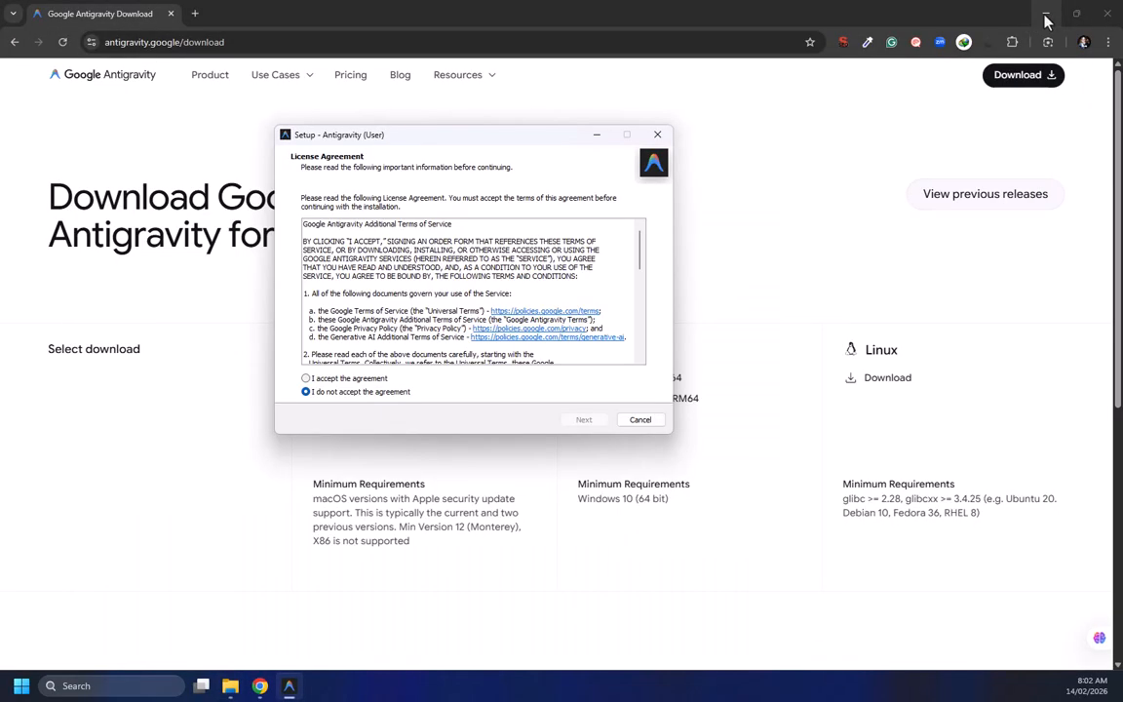
left_click(1045, 16)
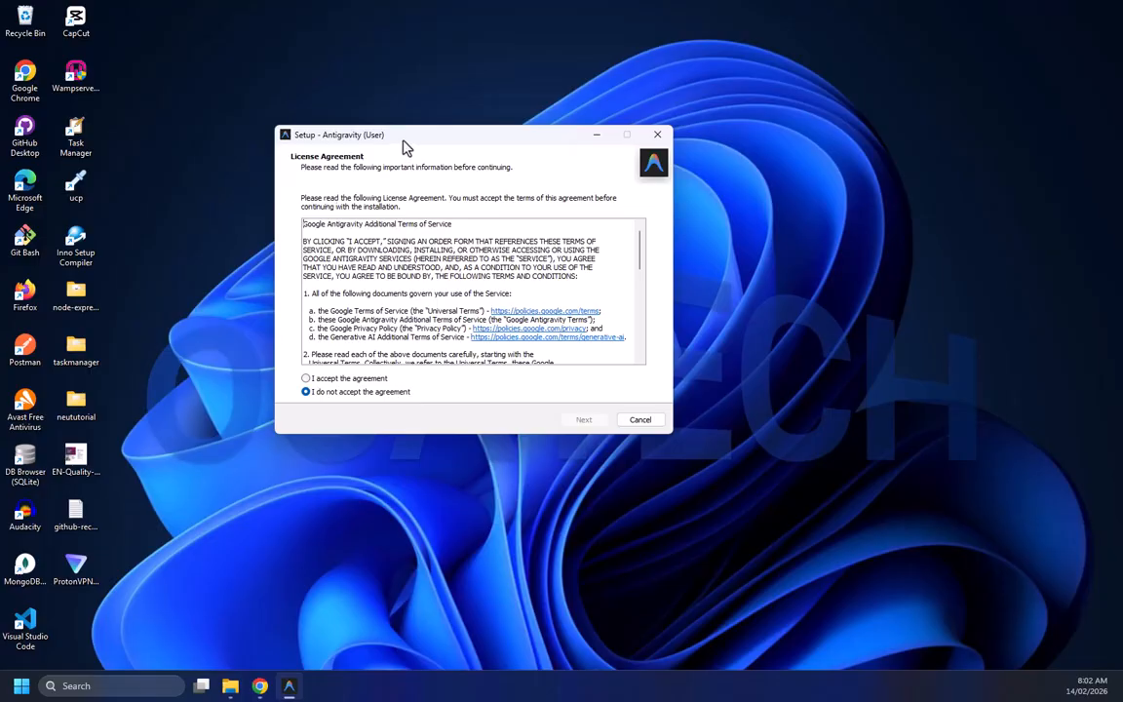
left_click_drag(404, 143, 423, 125)
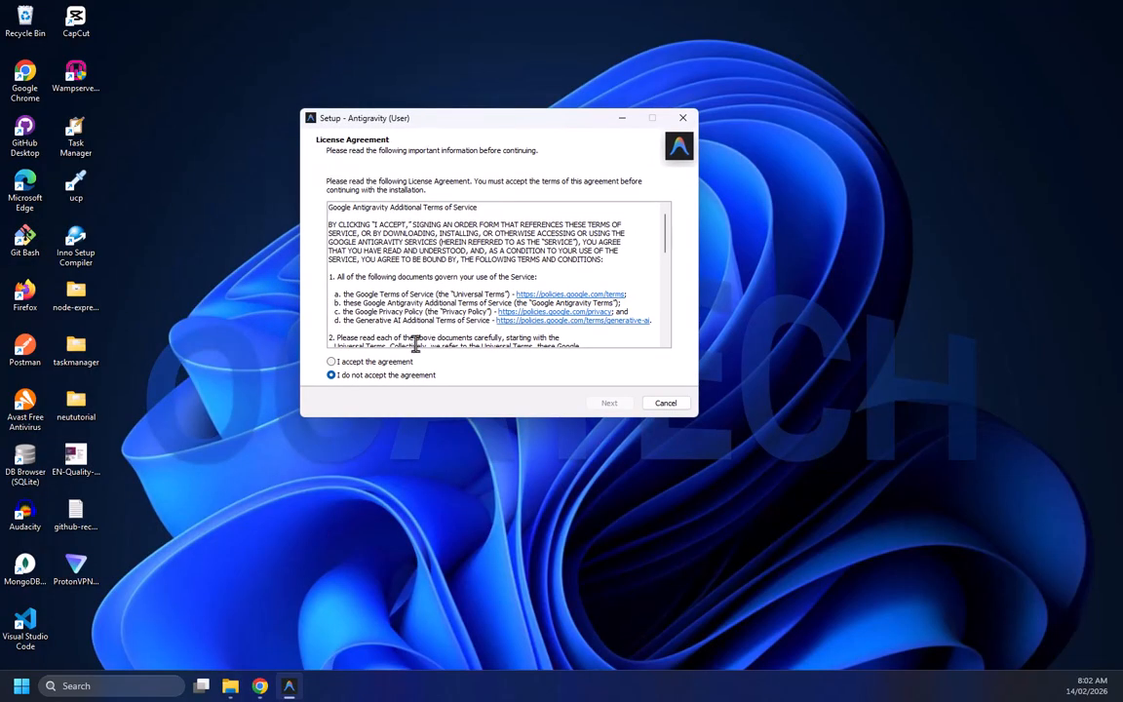
left_click(357, 363)
key("Return")
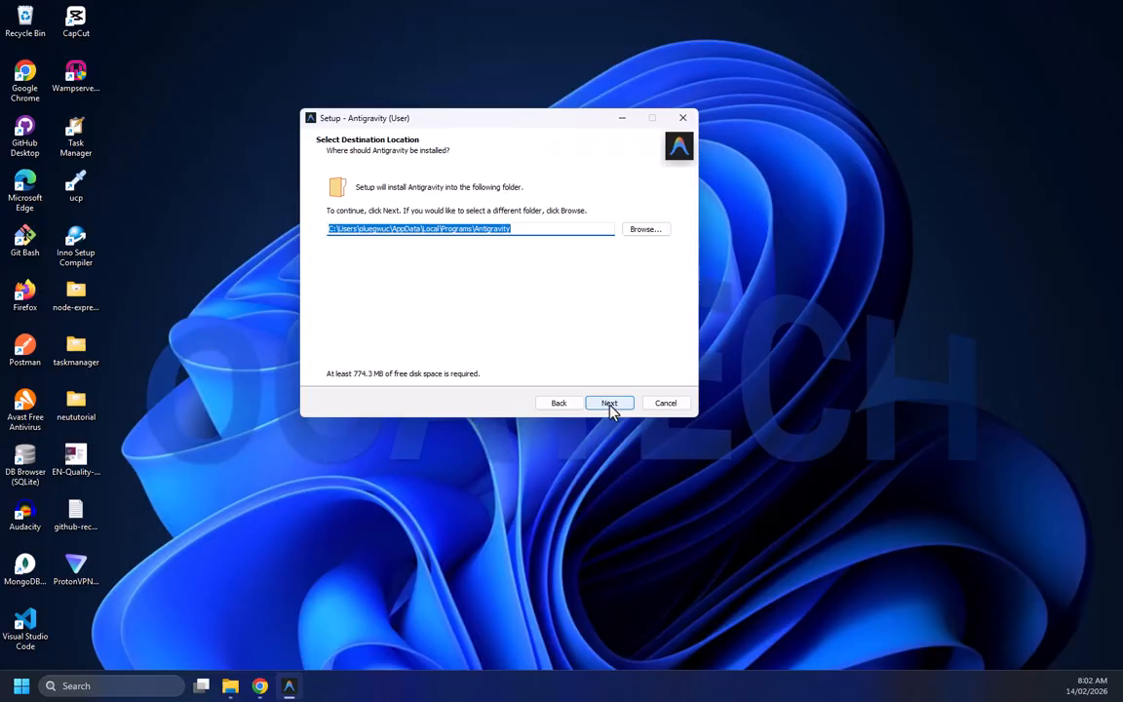
Keep the default destination folder and the Antigravity Start Menu folder
key("Return")
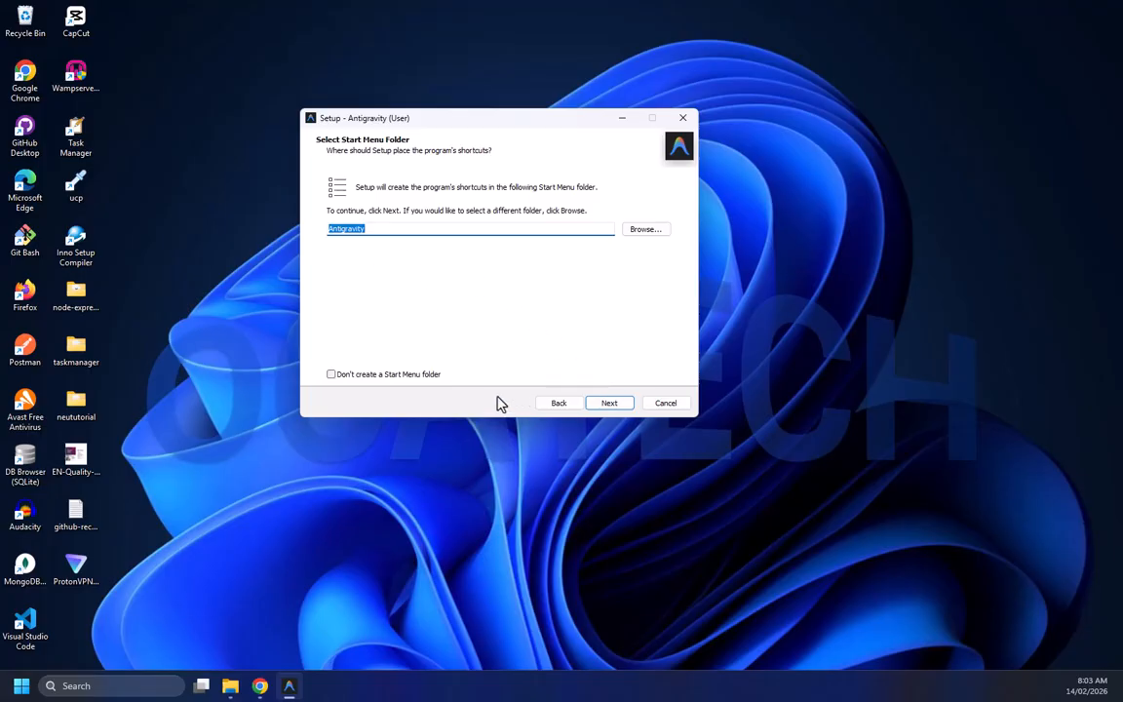
key("Return")
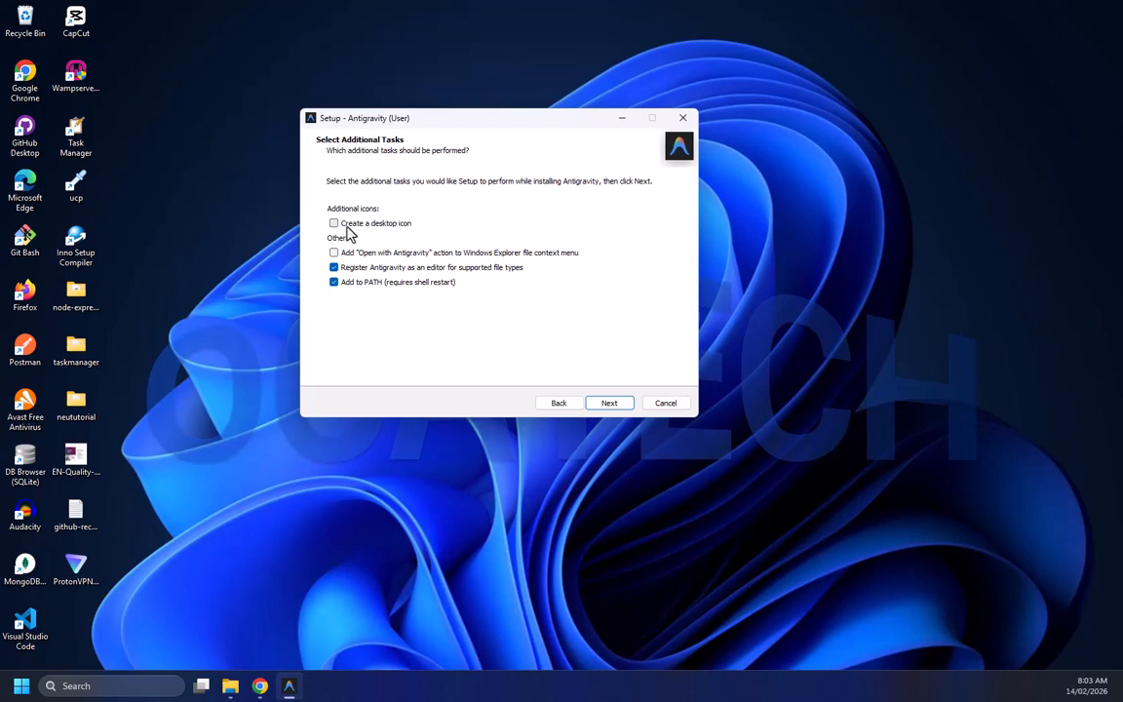
Enable the 'Open with Antigravity' context menu action and the desktop icon in the additional tasks
left_click(334, 267)
right_click(202, 223)
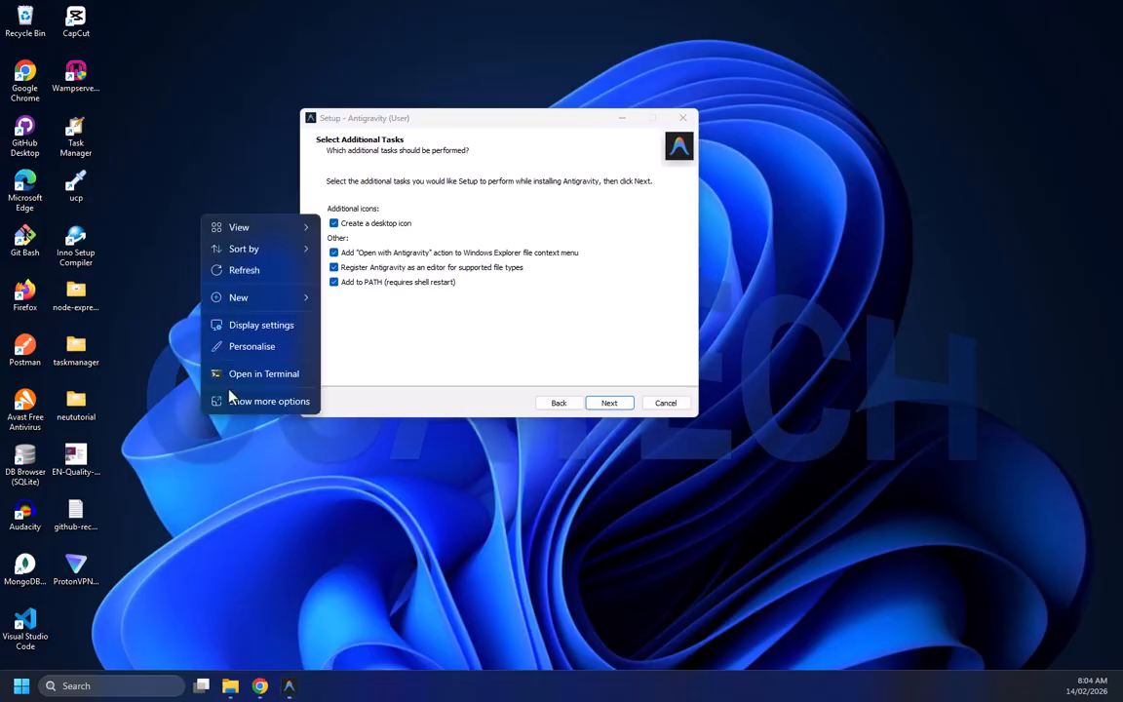
left_click(234, 402)
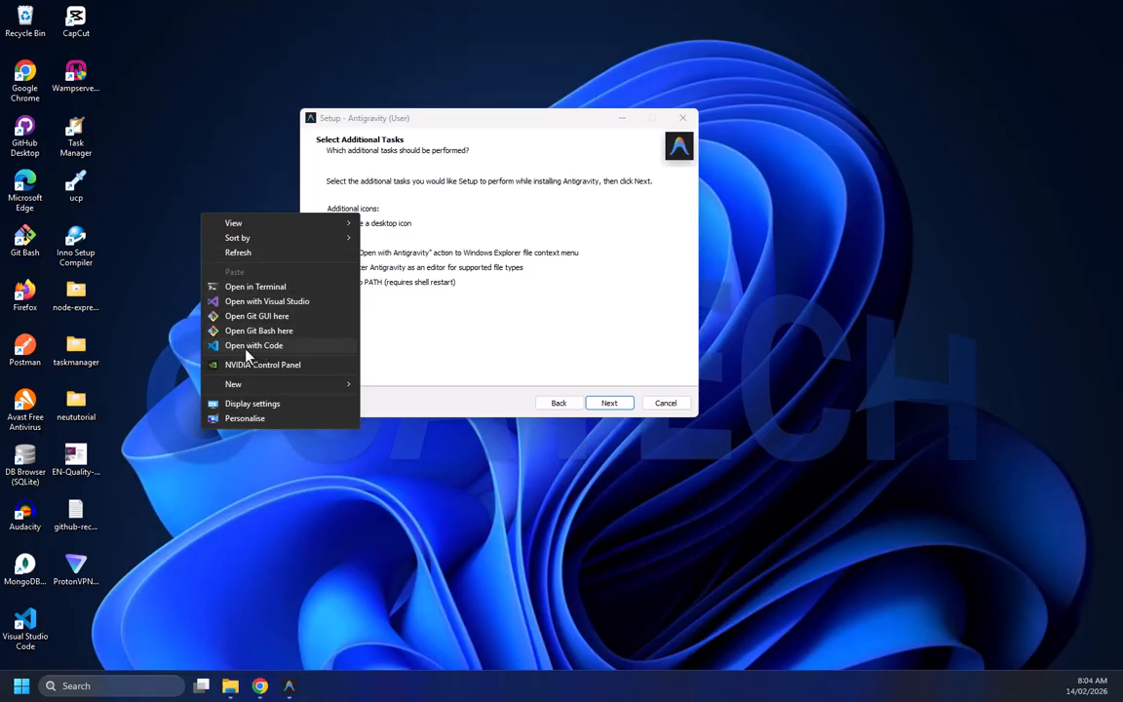
left_click(464, 238)
left_click(333, 223)
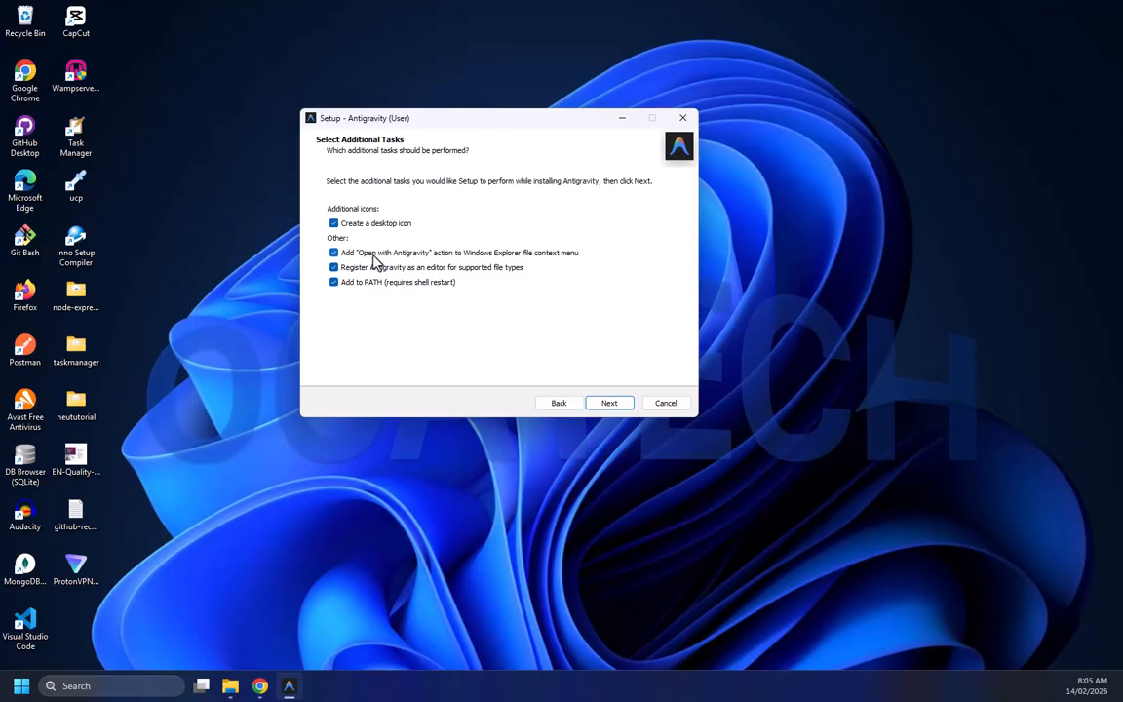
Start the installation and allow Antigravity on public and private networks through the firewall
left_click(610, 403)
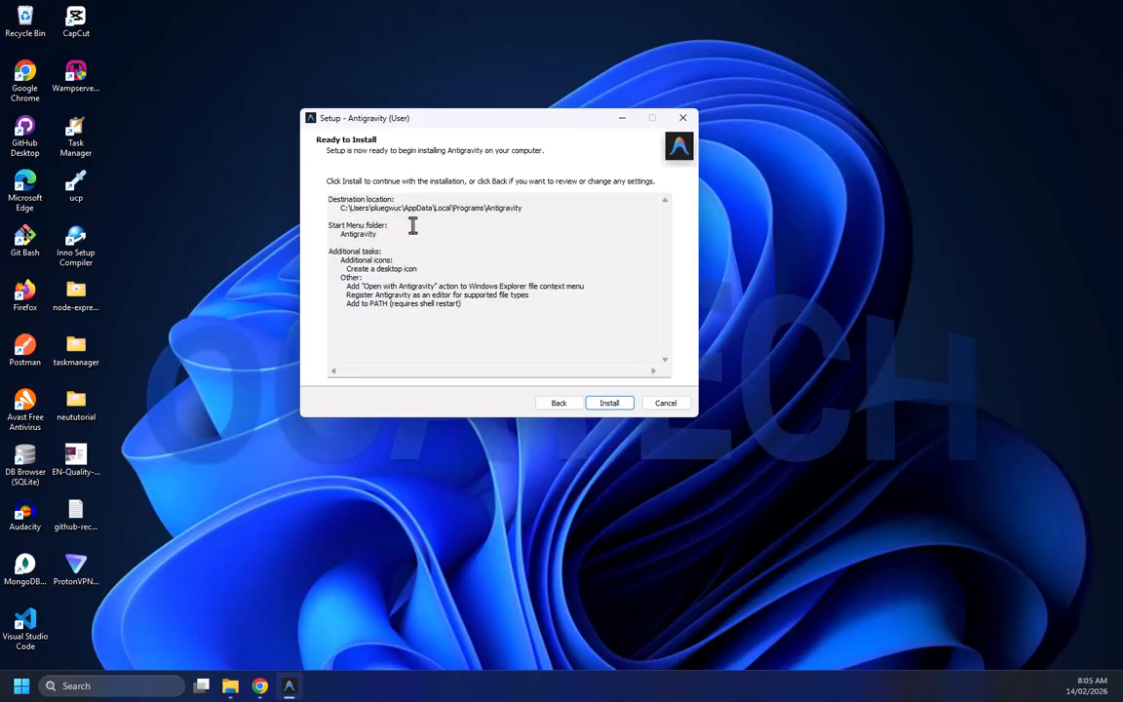
left_click(612, 403)
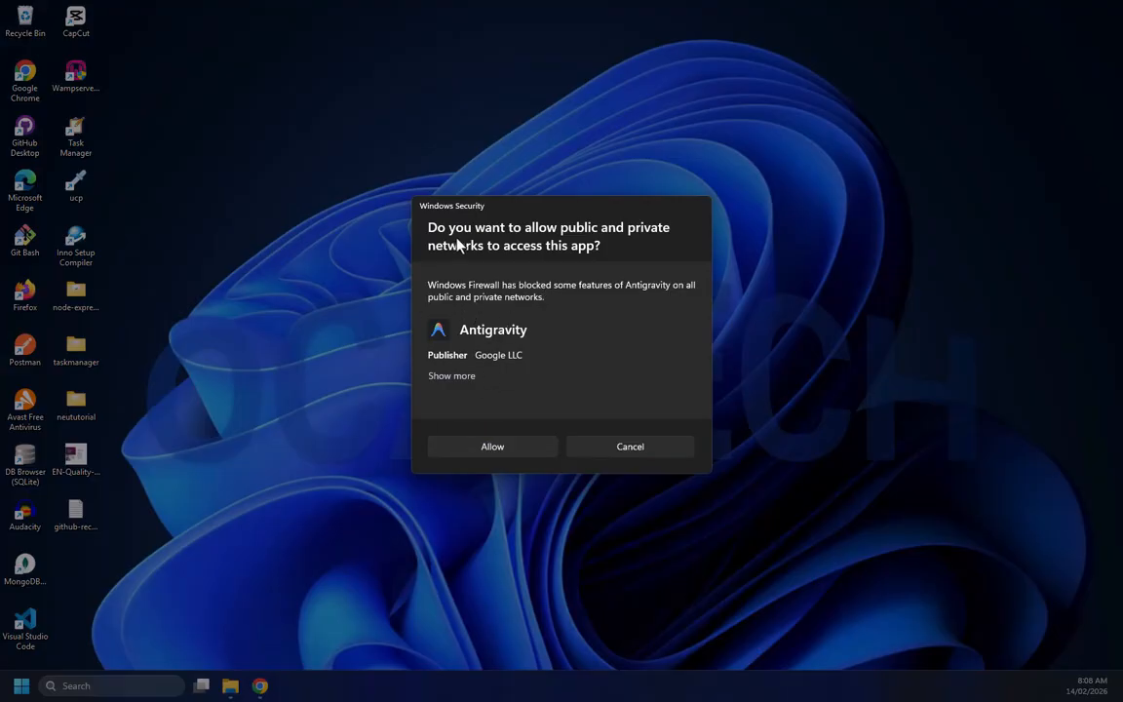
left_click(489, 448)
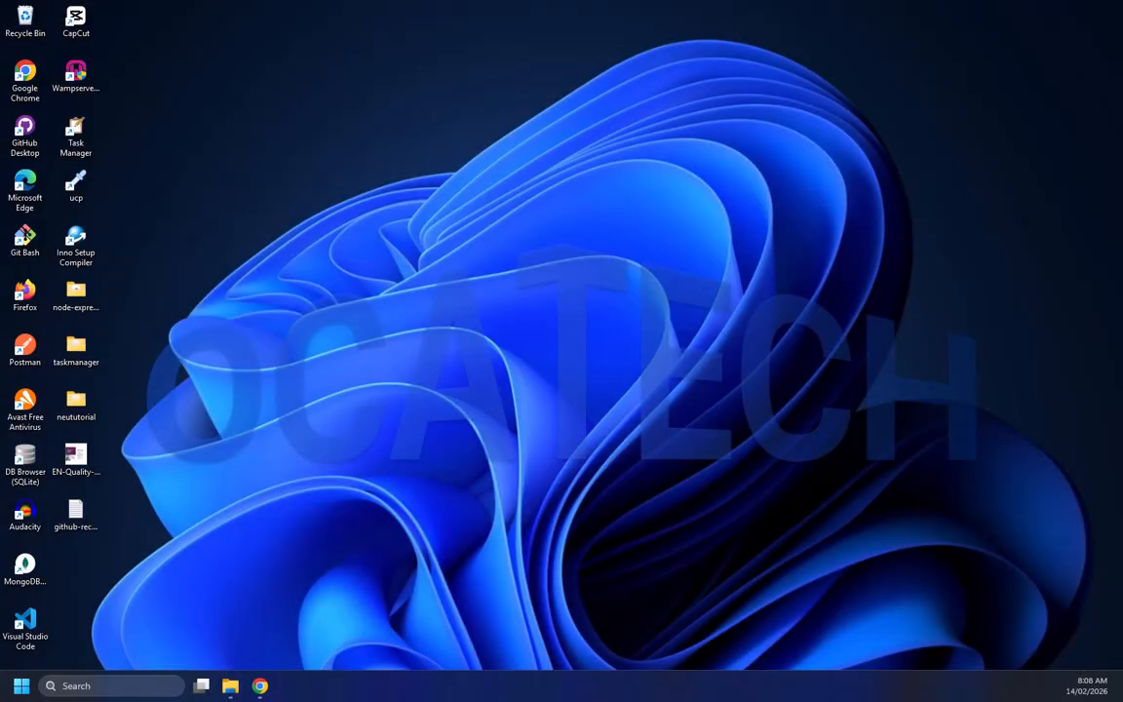
Begin Antigravity onboarding with the Start fresh setup flow and the Dark editor theme
left_click_drag(1121, 76, 424, 56)
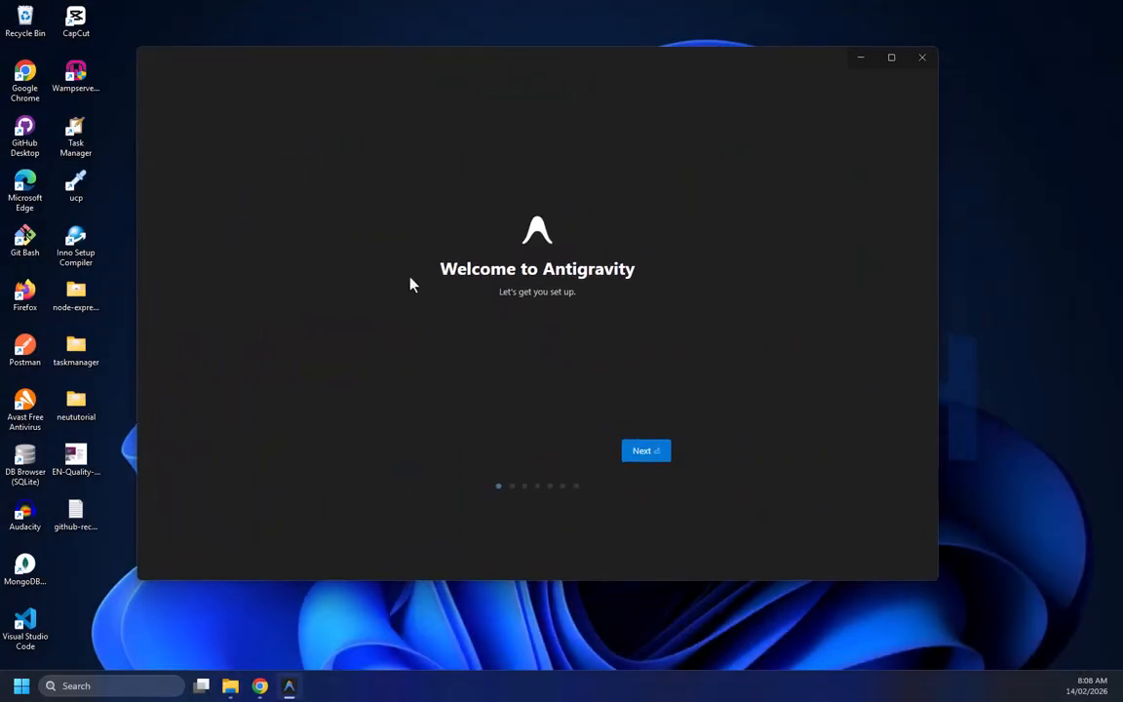
left_click(641, 452)
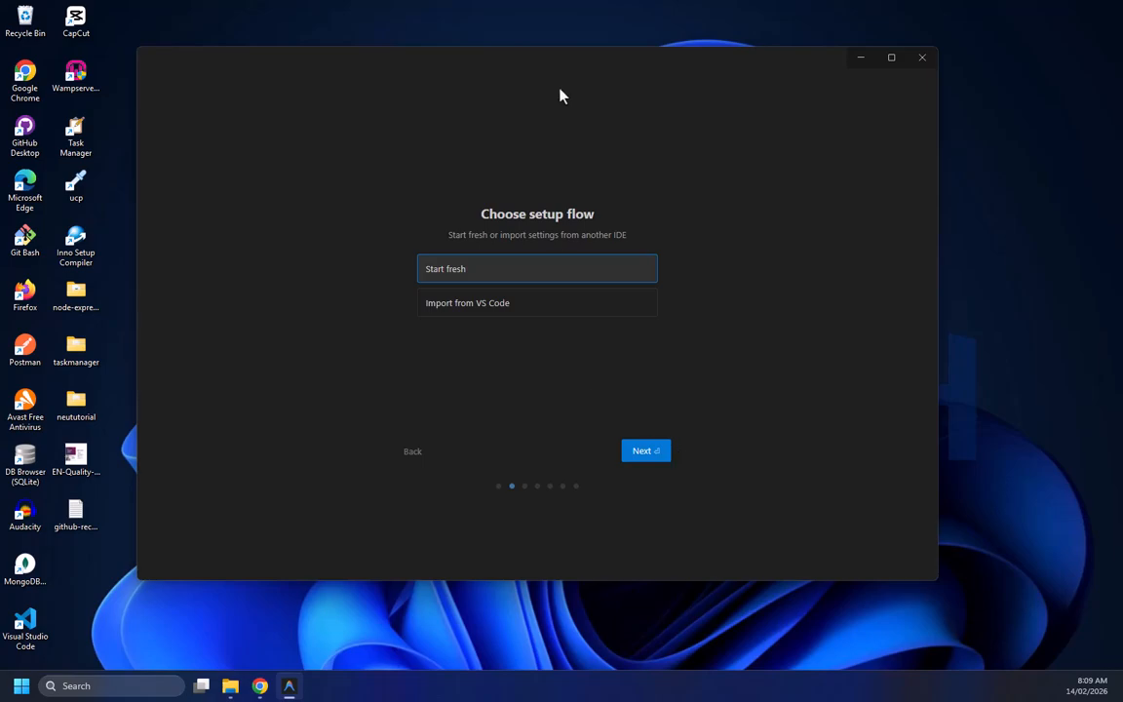
left_click(644, 455)
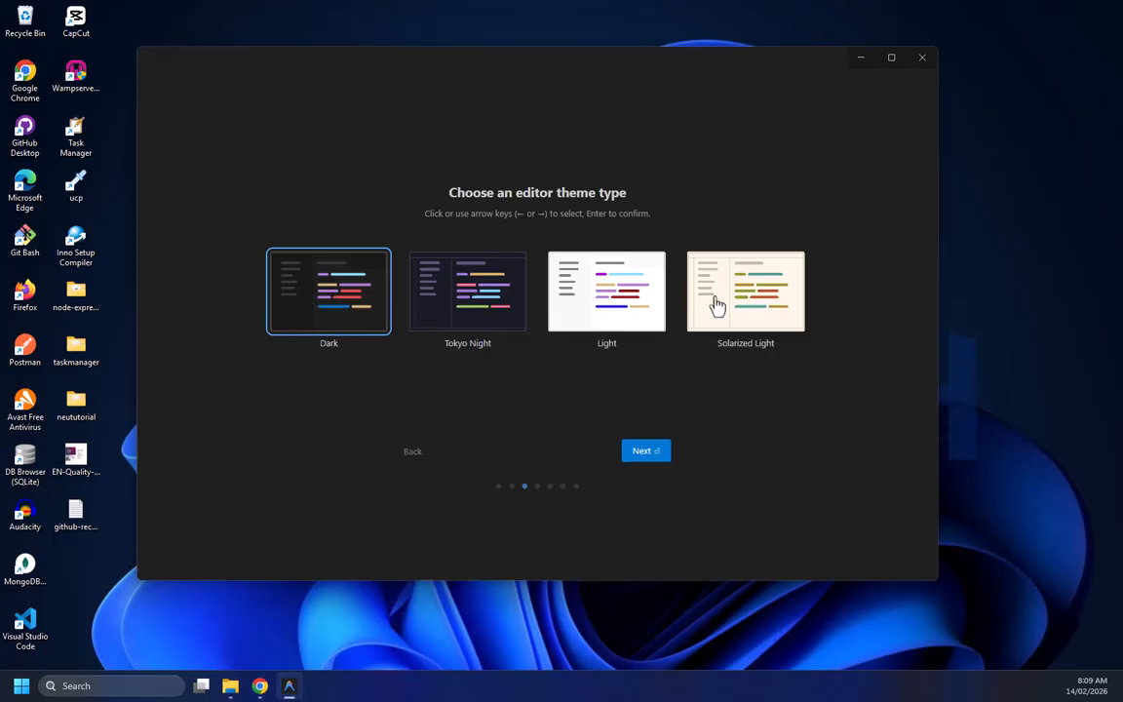
left_click(636, 450)
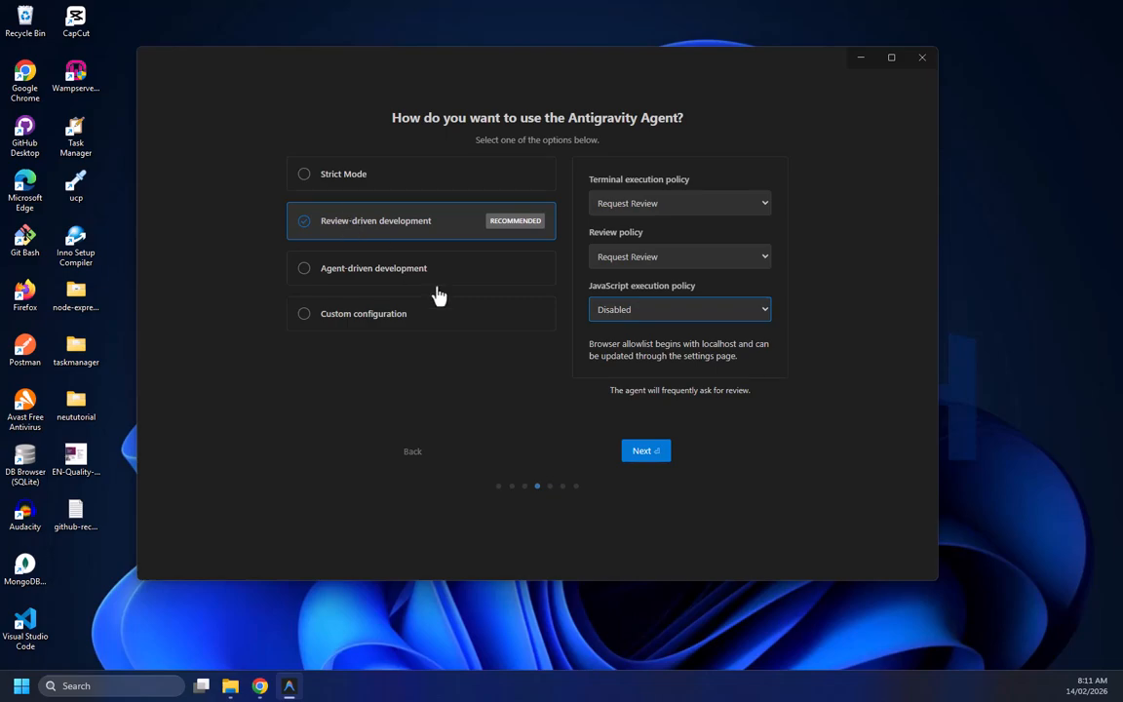
Keep Review-driven development for the agent and Normal keybindings with recommended extensions
key("Return")
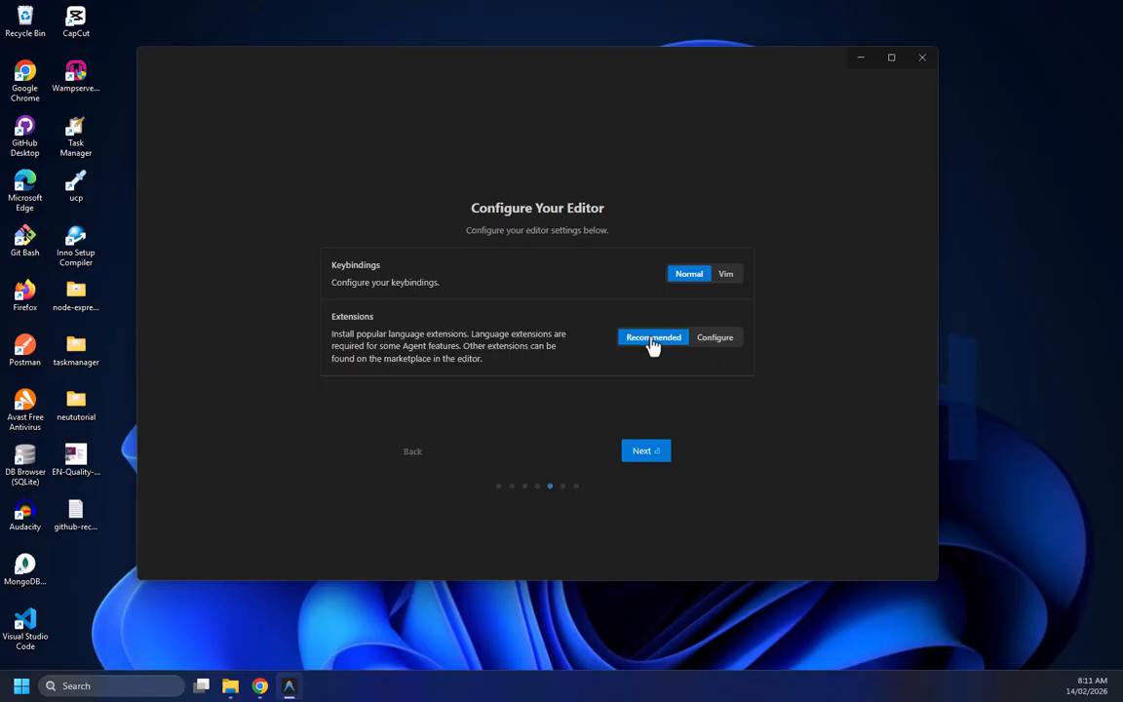
left_click(642, 449)
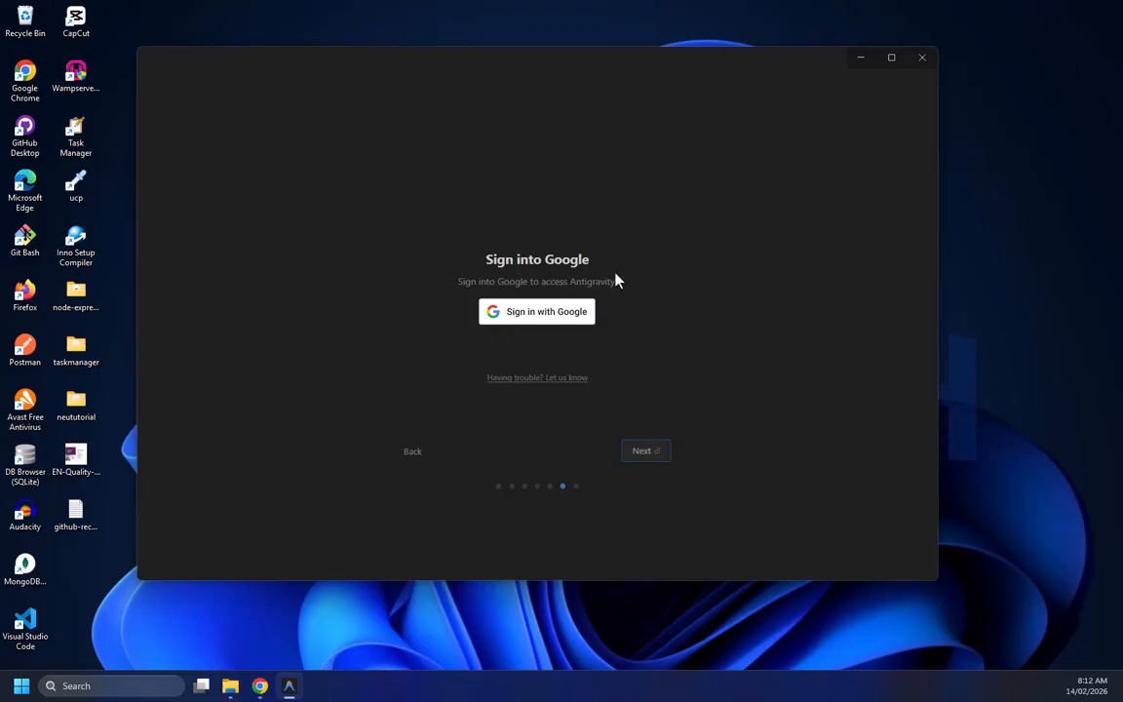
Sign in with a Google account in the browser and return to Antigravity
left_click(534, 323)
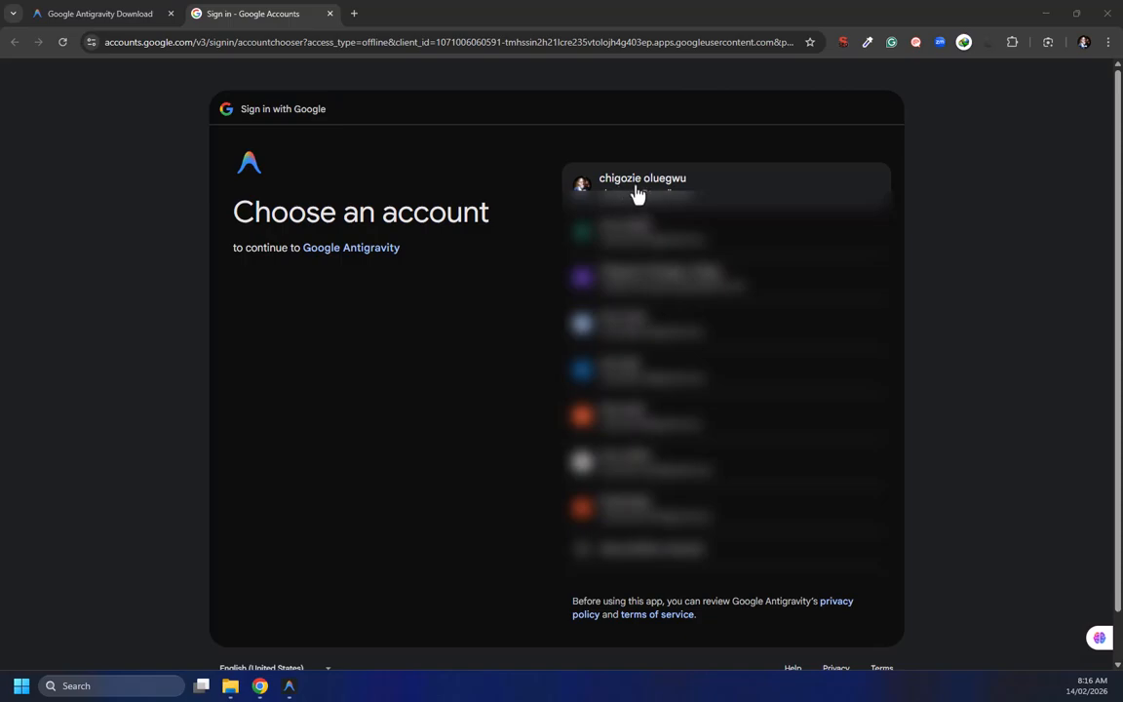
left_click(634, 193)
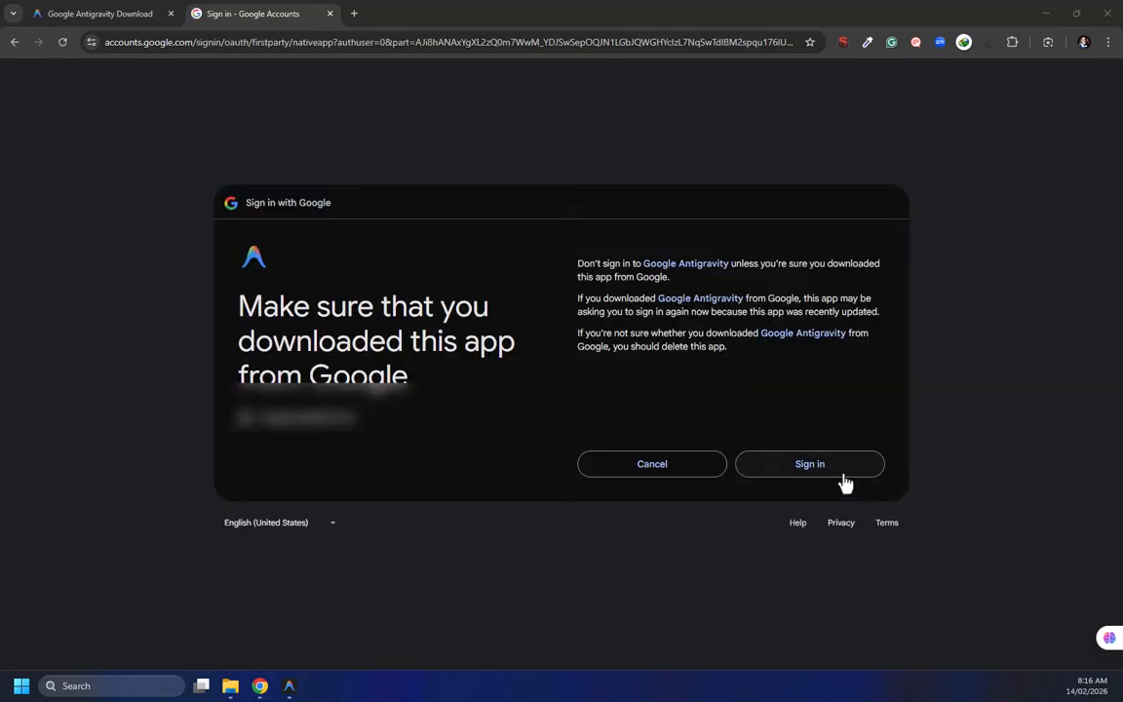
left_click(802, 468)
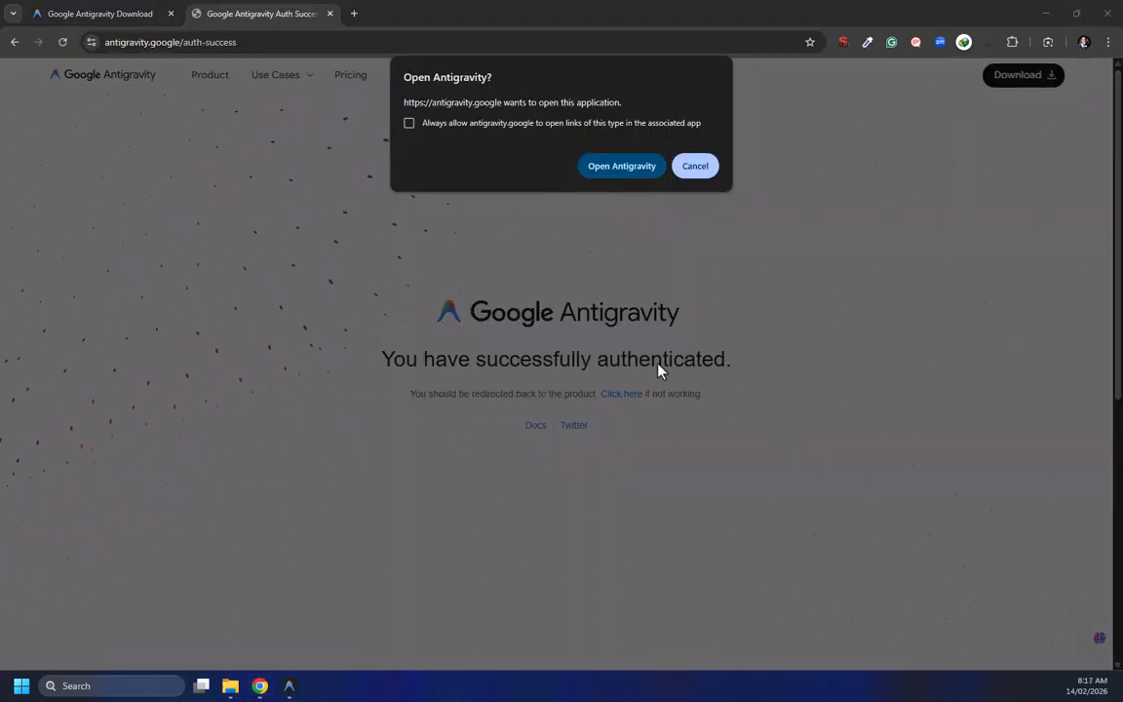
left_click(617, 168)
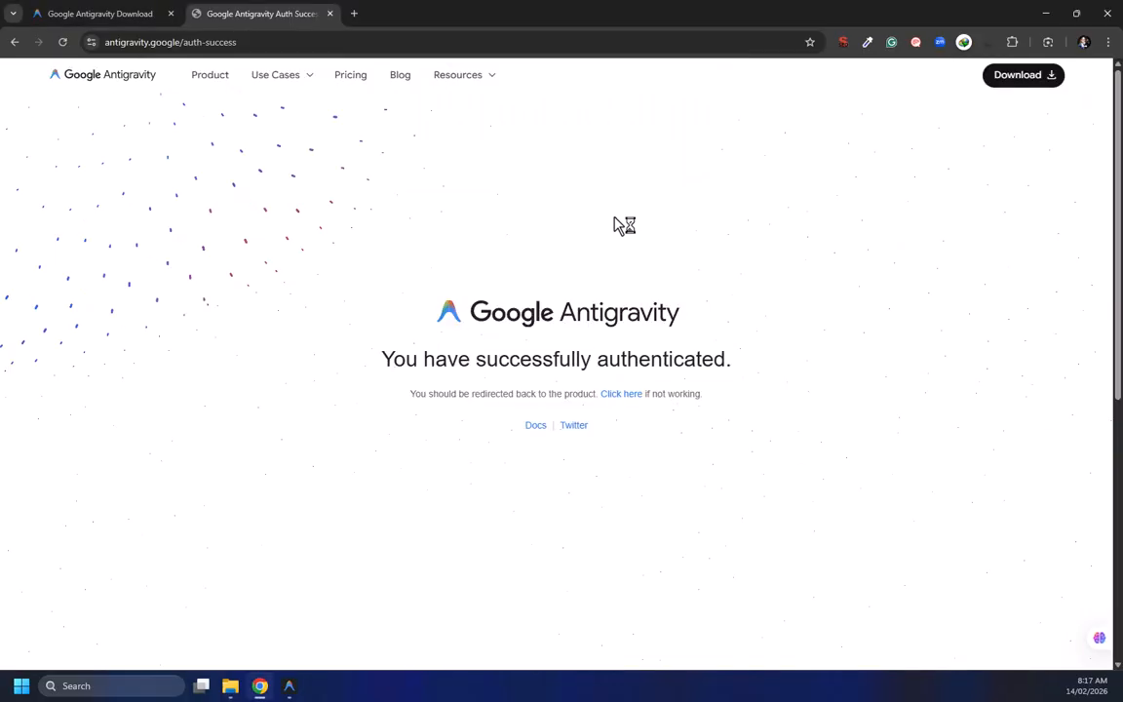
Agree to the Antigravity terms of use and finish onboarding
left_click(1047, 14)
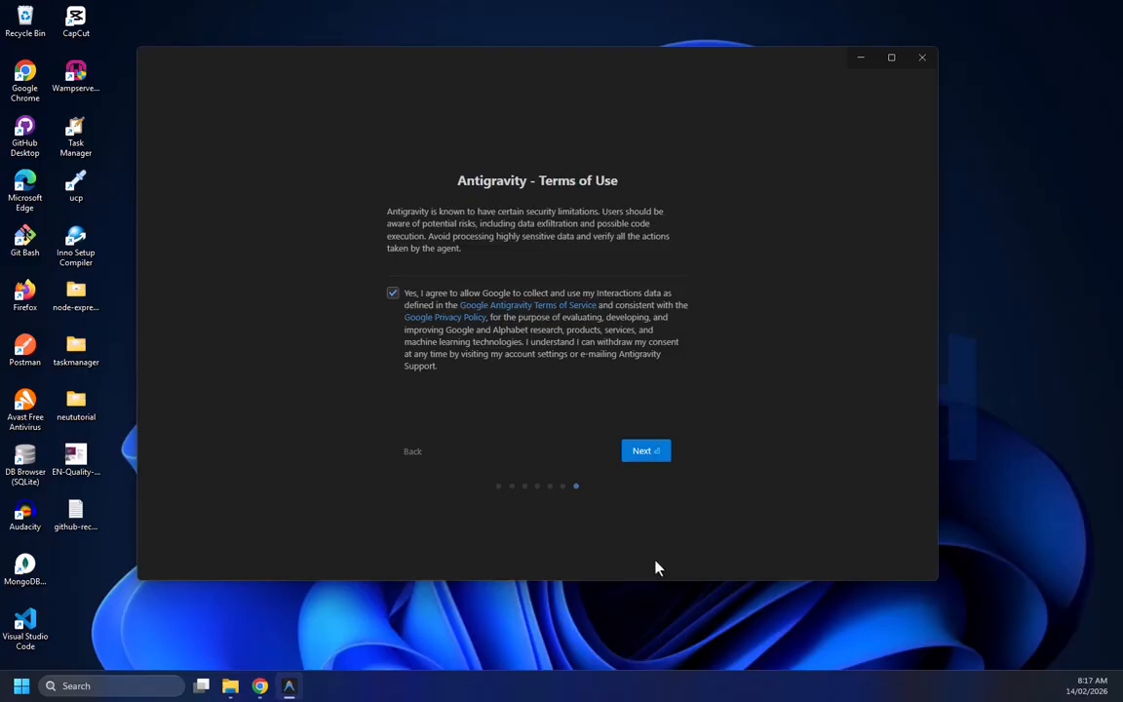
left_click(645, 453)
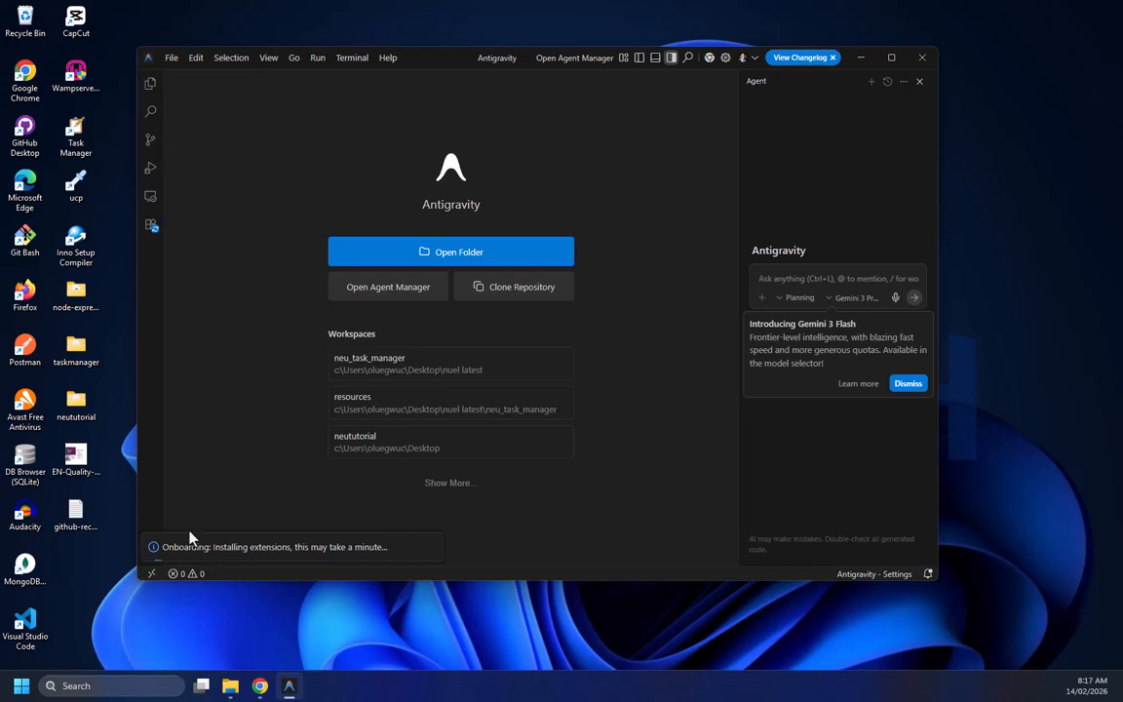
Open Visual Studio Code next to Antigravity for comparison and close it again
double_click(25, 629)
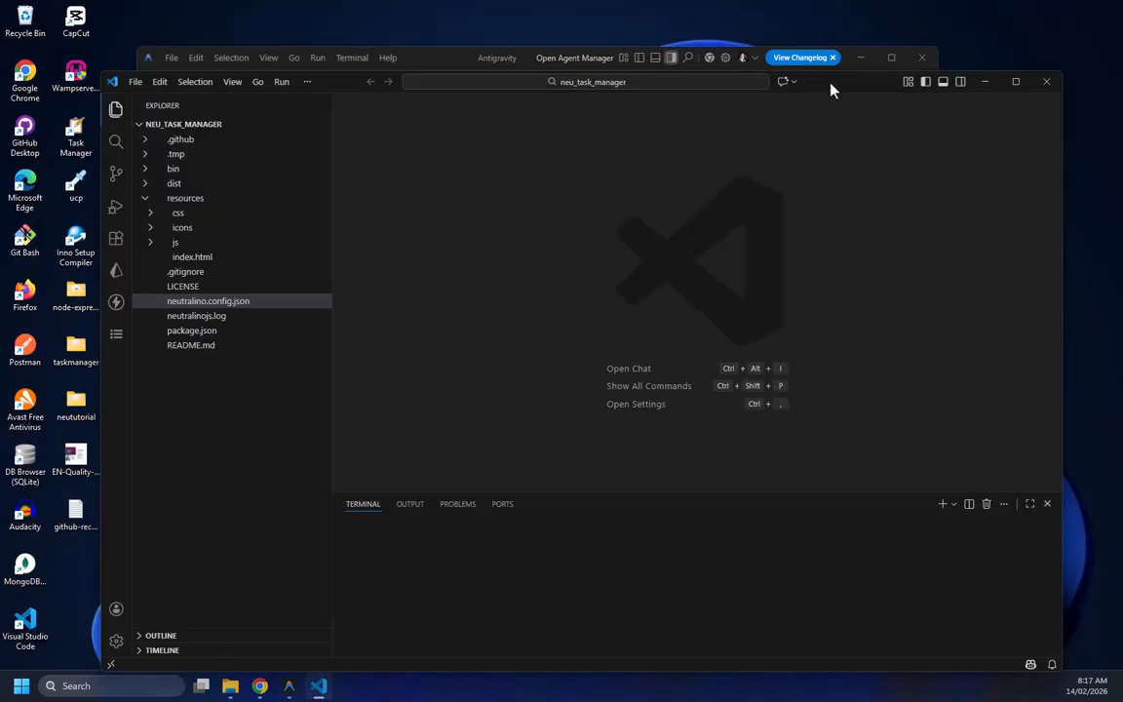
left_click_drag(780, 183, 54, 277)
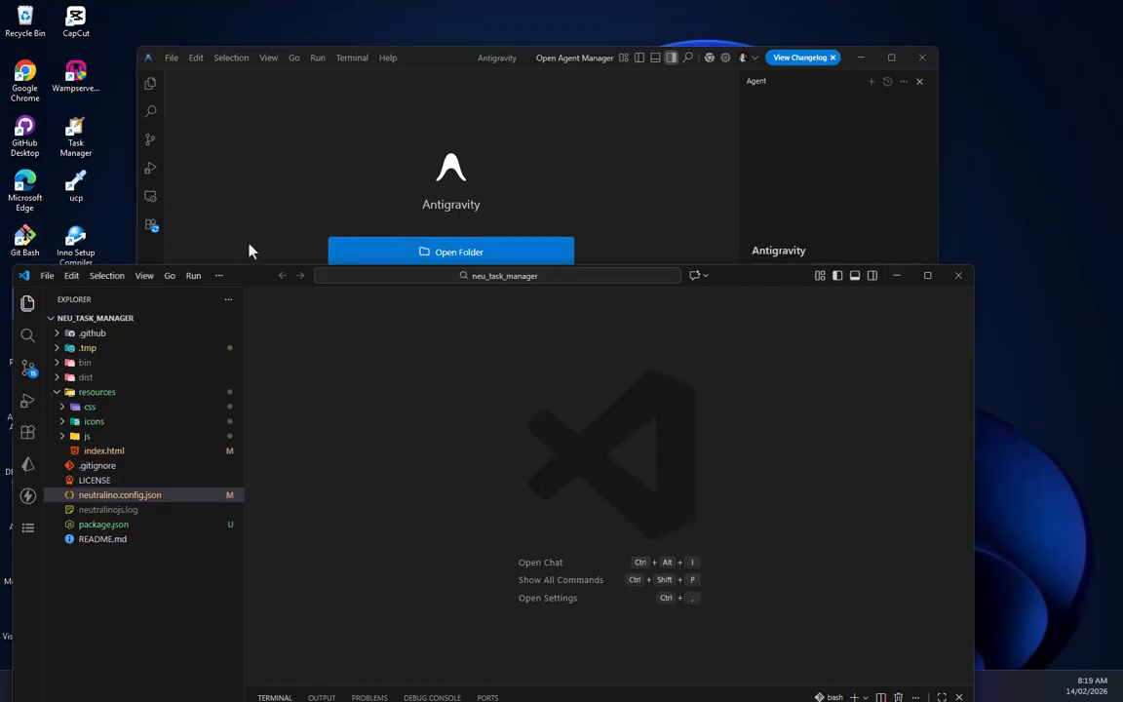
left_click(685, 191)
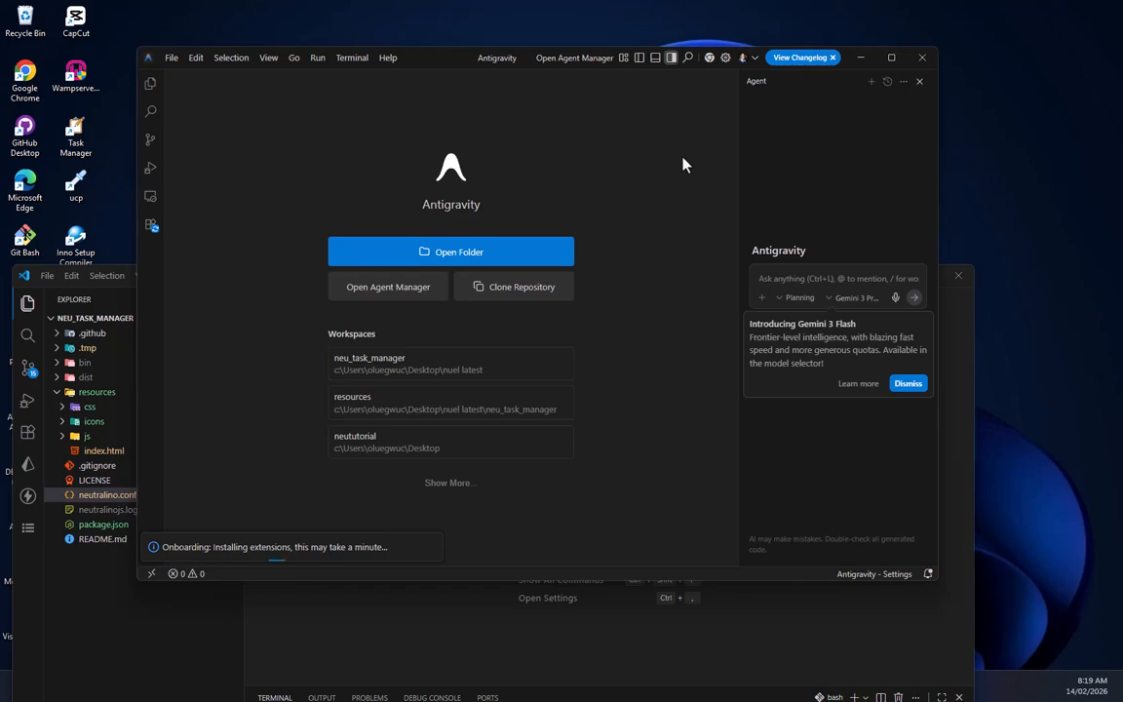
left_click(953, 380)
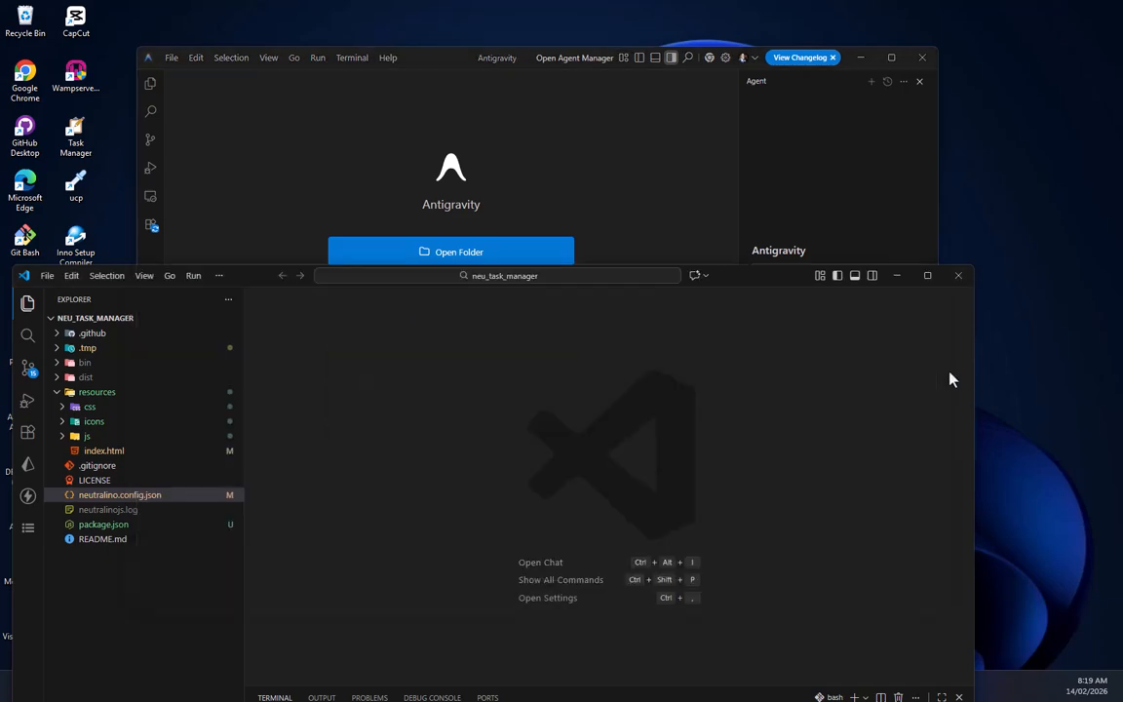
left_click_drag(718, 262, 855, 170)
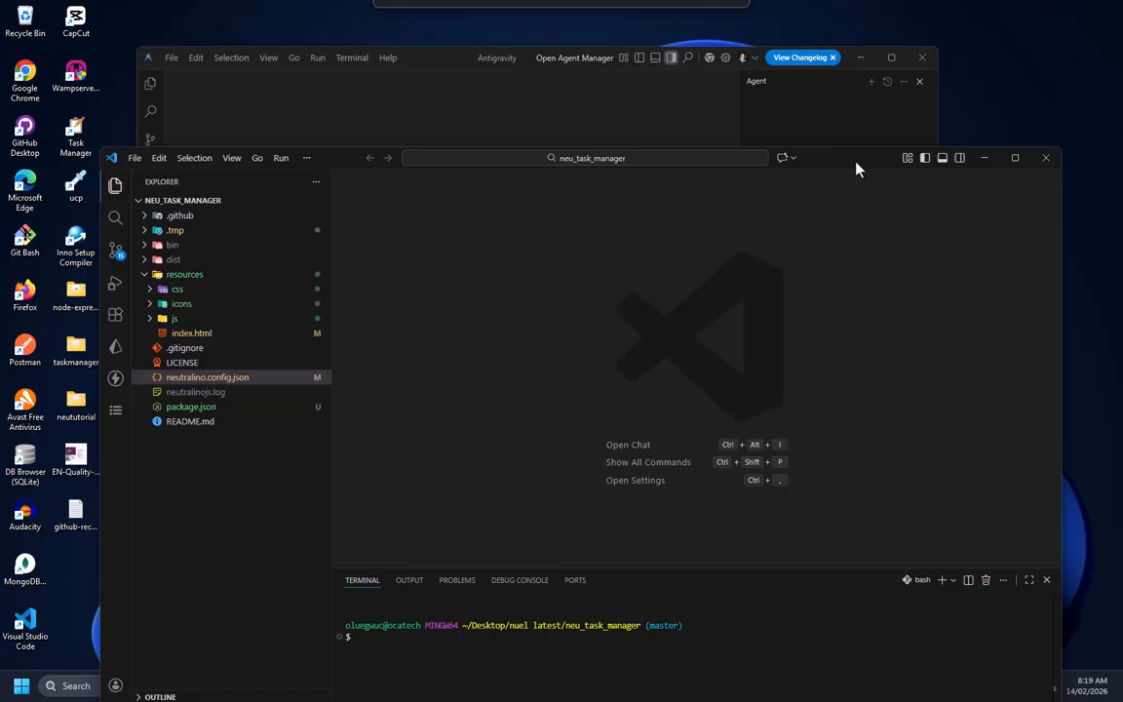
left_click(1044, 159)
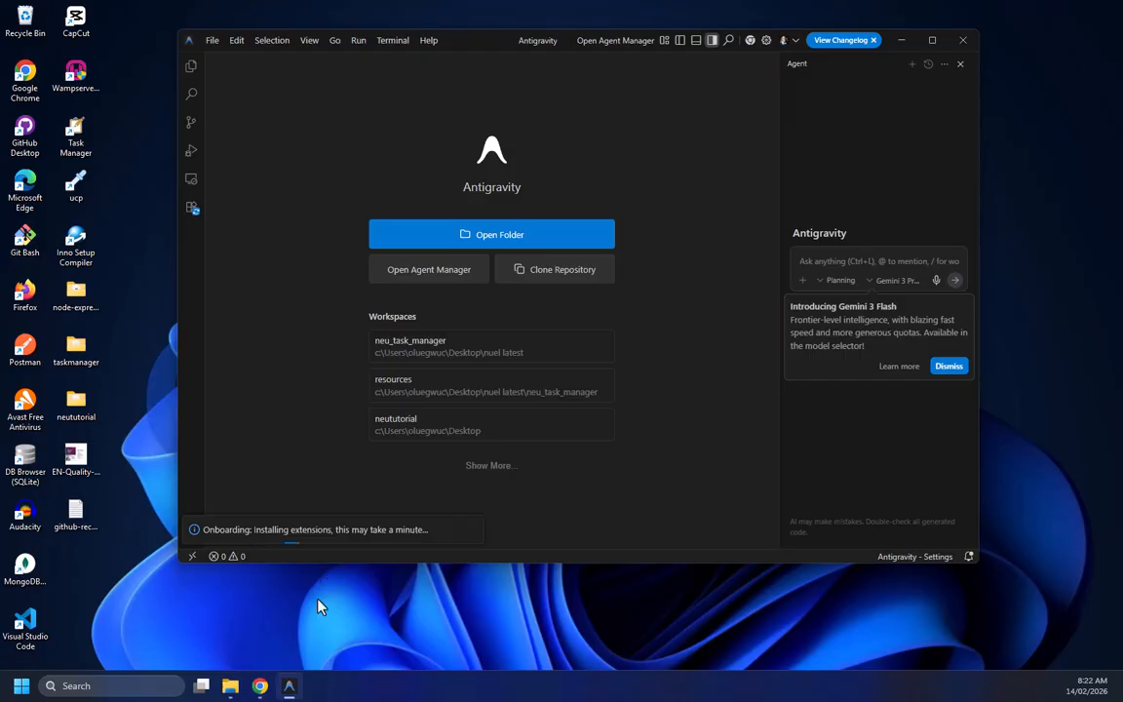
Open the neu_task_manager workspace and trust the authors of all files in the parent folder 'nuel latest'
left_click(192, 68)
key("ctrl+b")
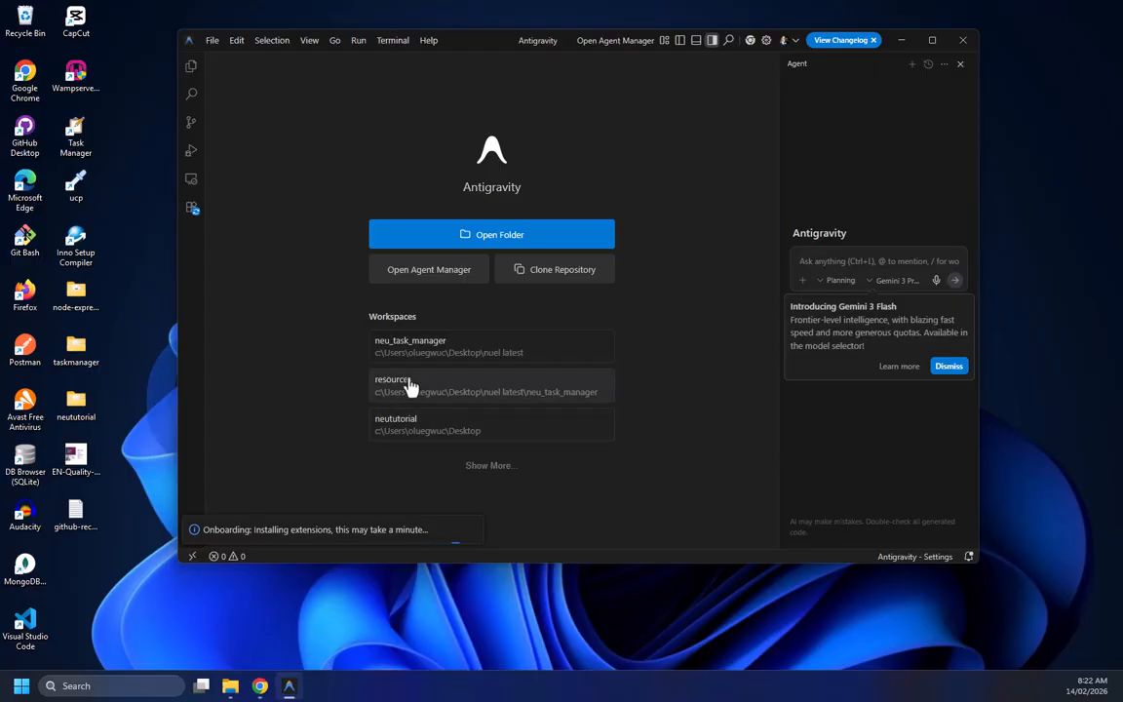
left_click(447, 361)
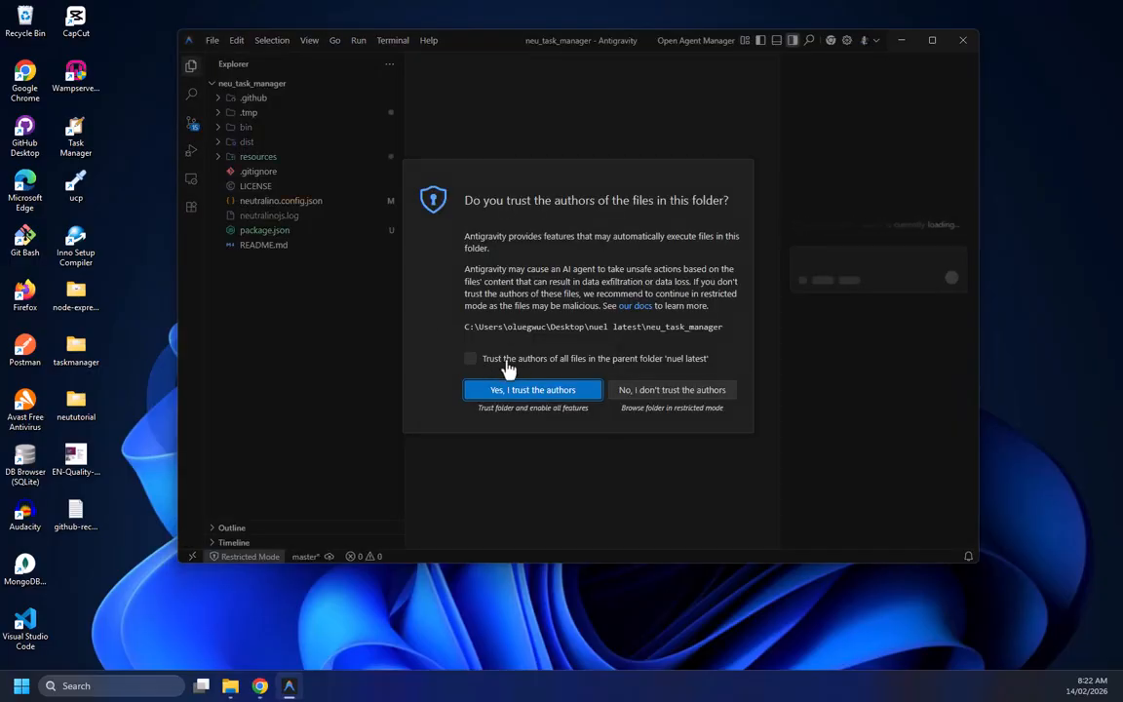
left_click(527, 360)
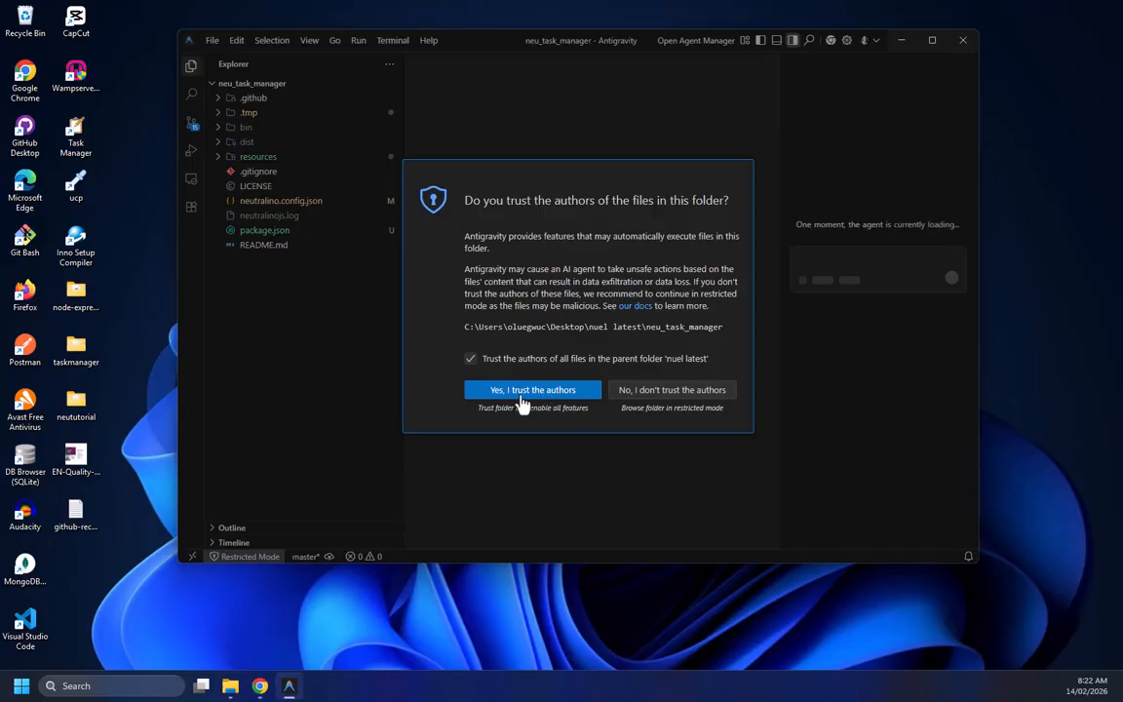
key("Return")
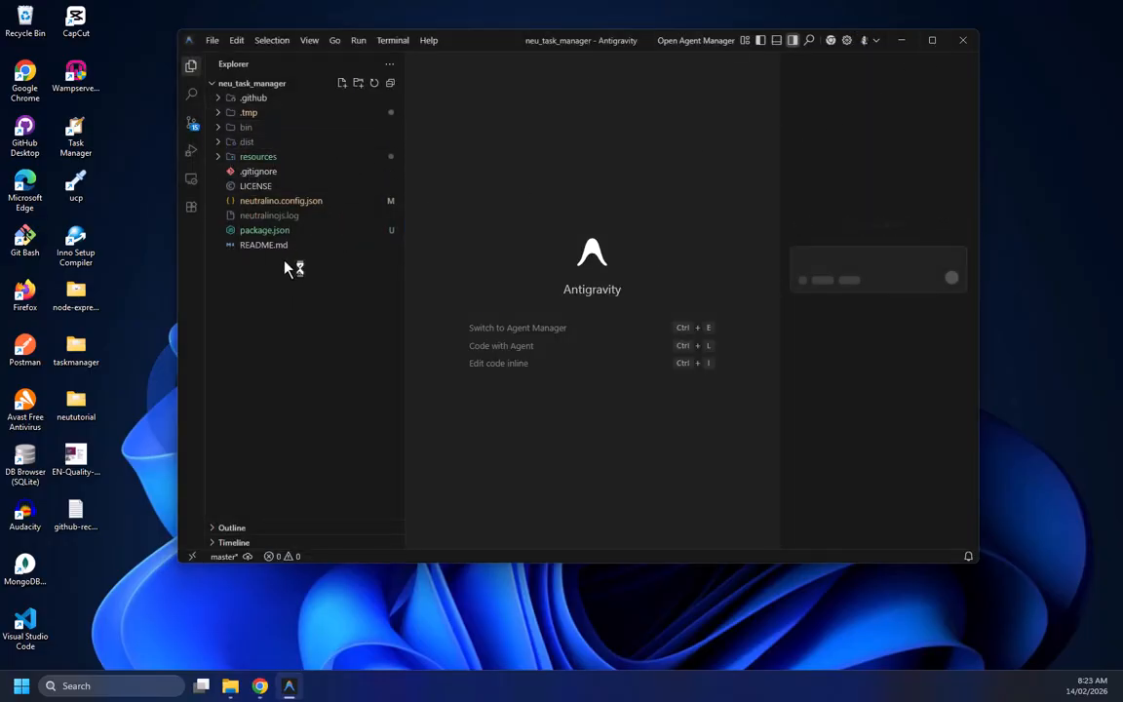
Search the extensions marketplace for "live" and install the Live Server extension, trusting its publisher
mouse_move(934, 44)
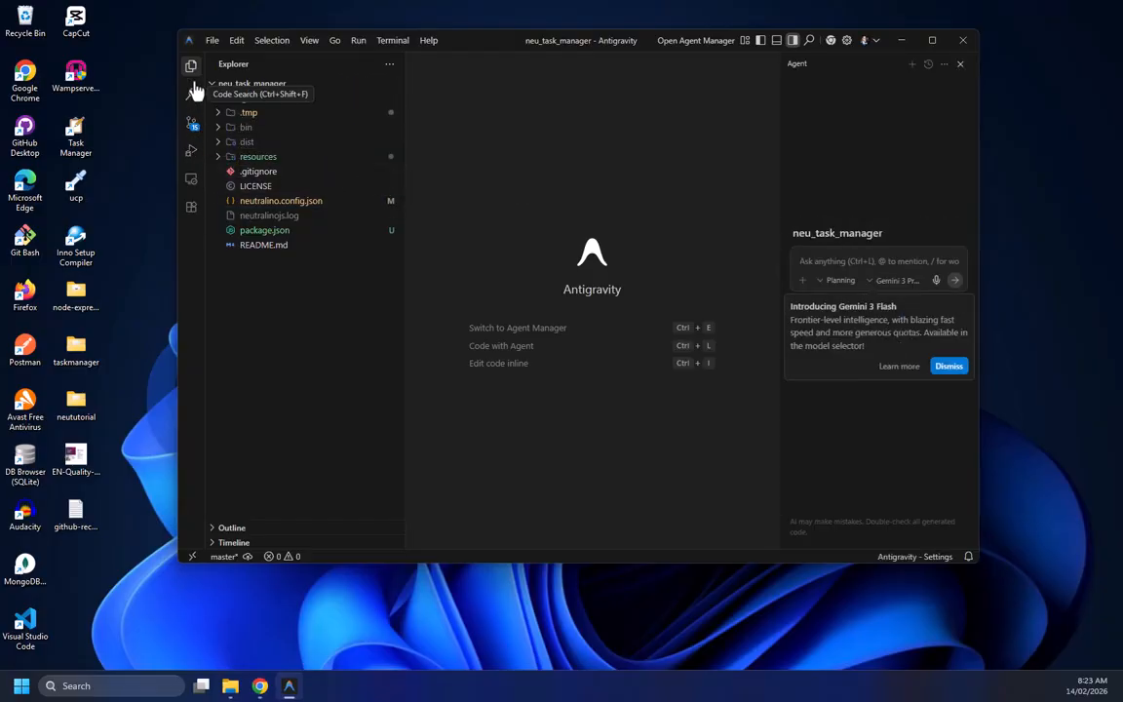
left_click(191, 209)
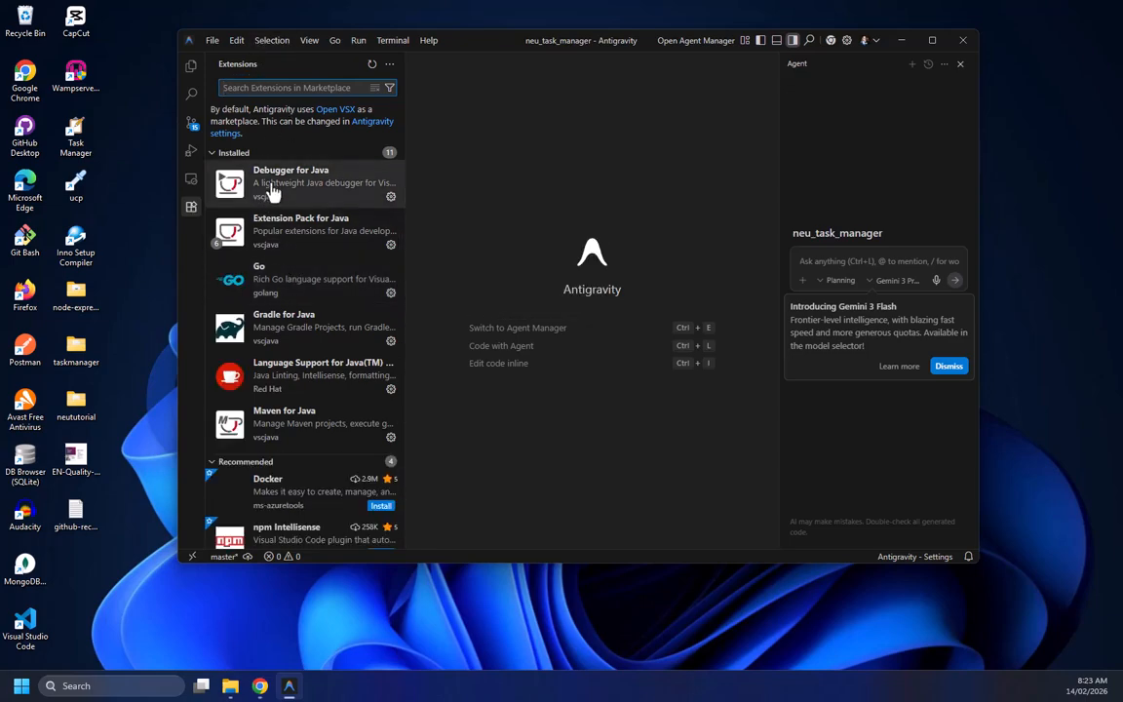
scroll(273, 255, "down", 4)
scroll(283, 187, "up", 1)
scroll(282, 187, "up", 3)
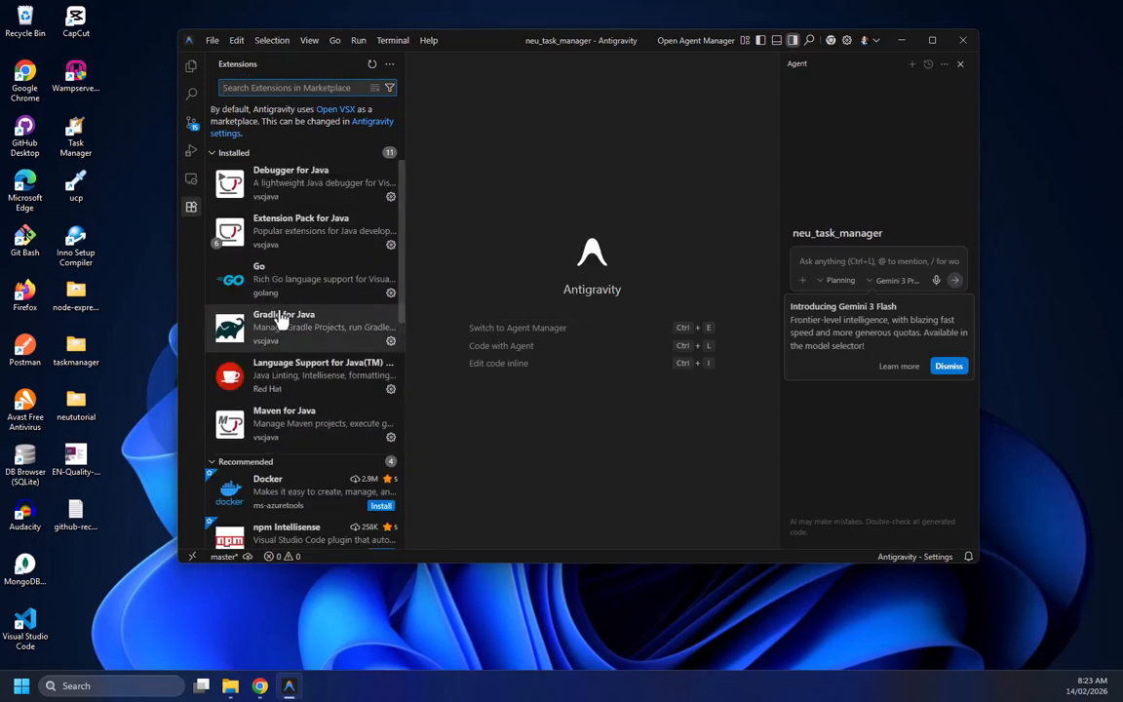
scroll(278, 318, "down", 4)
scroll(278, 318, "up", 4)
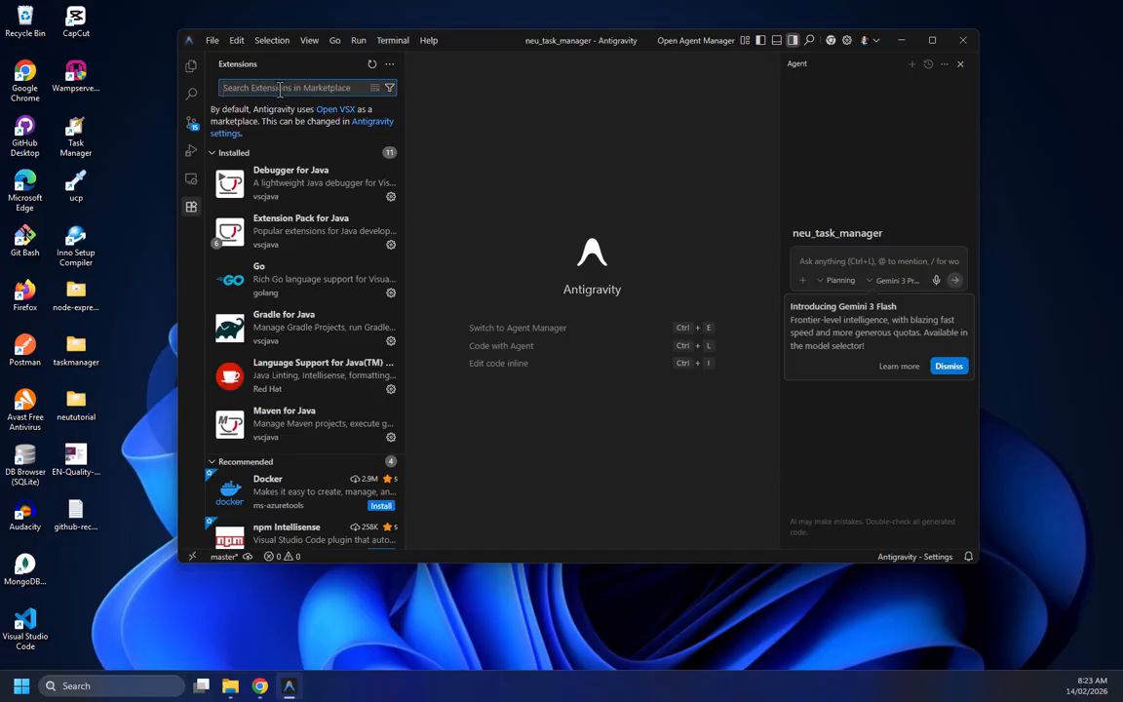
type("live")
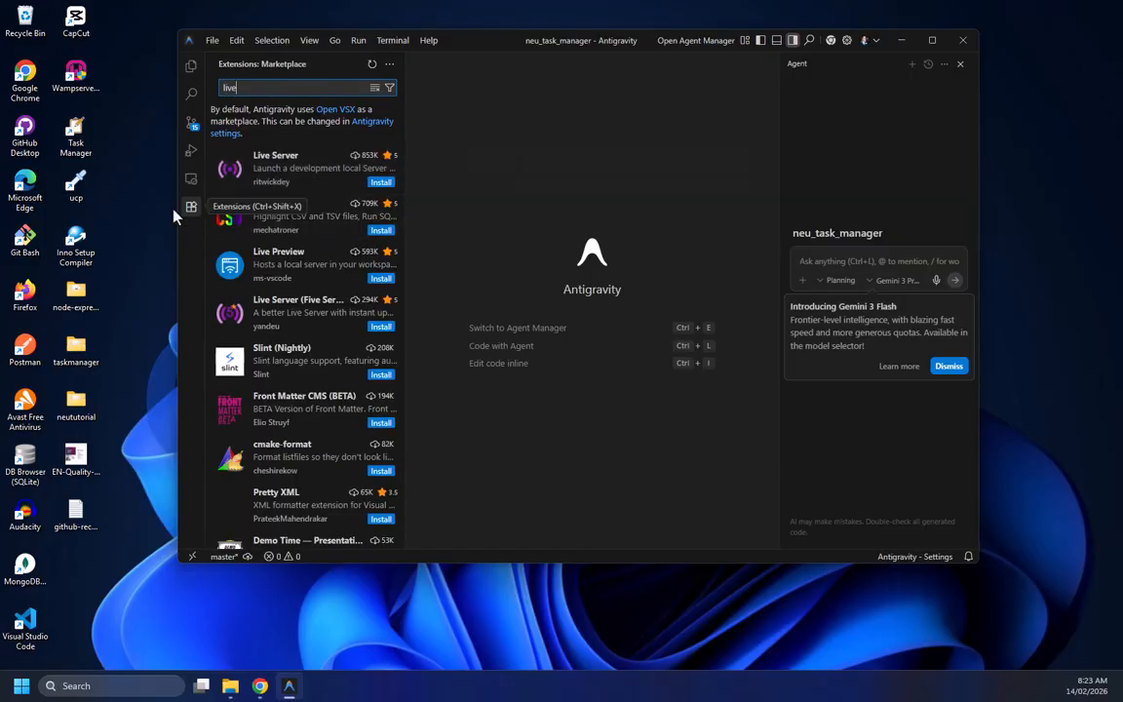
left_click(246, 184)
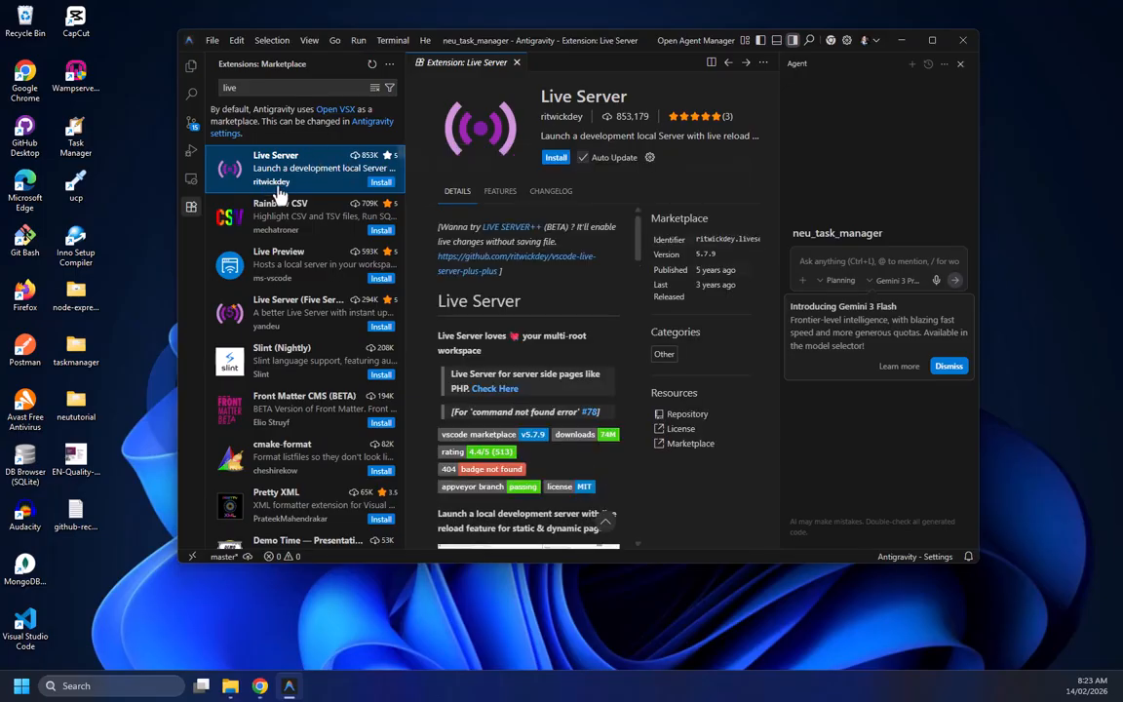
left_click(555, 158)
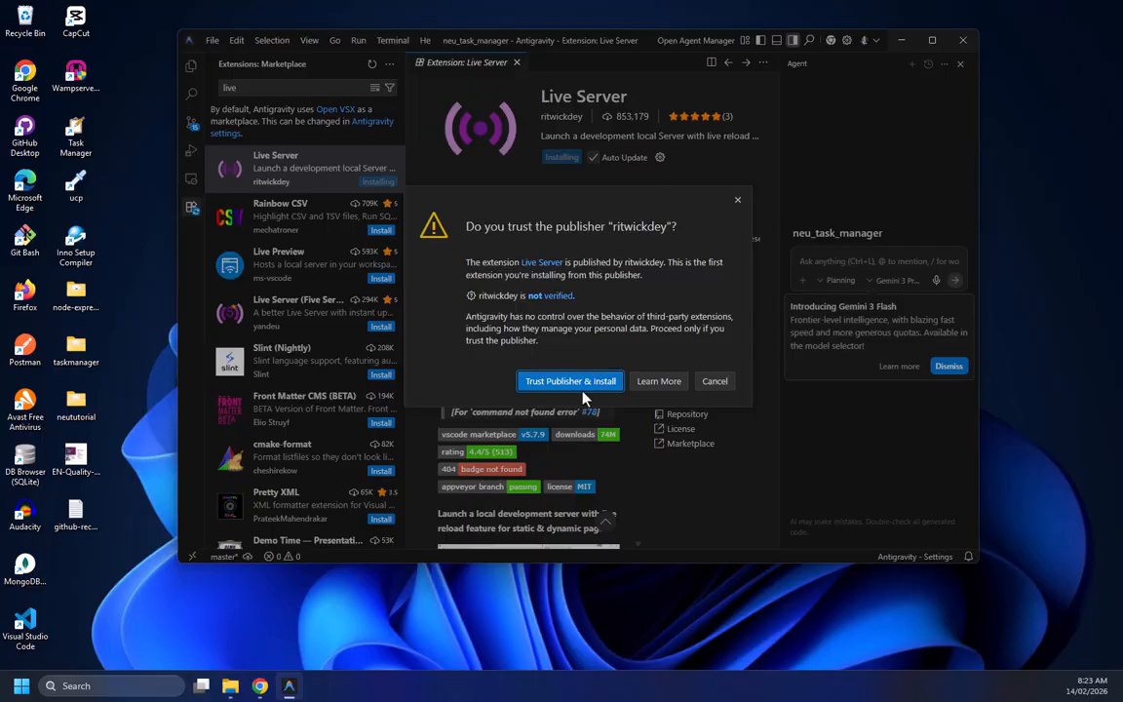
left_click(576, 382)
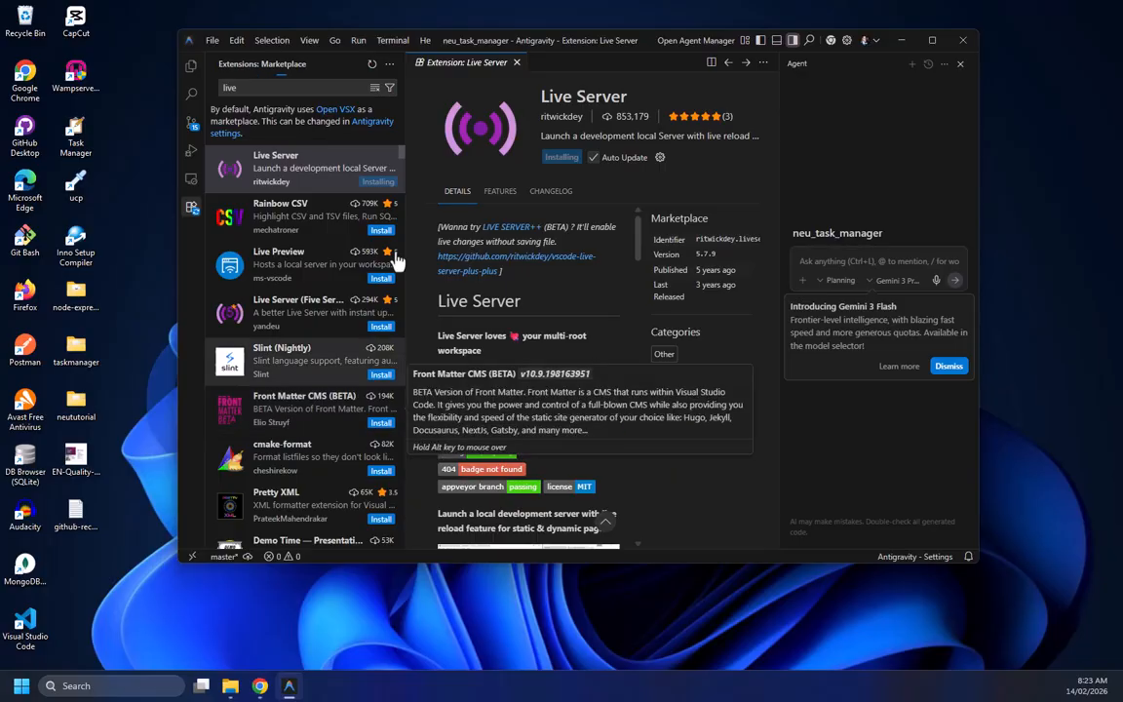
Read through the Live Server extension's details page
scroll(268, 390, "down", 5)
scroll(268, 293, "up", 5)
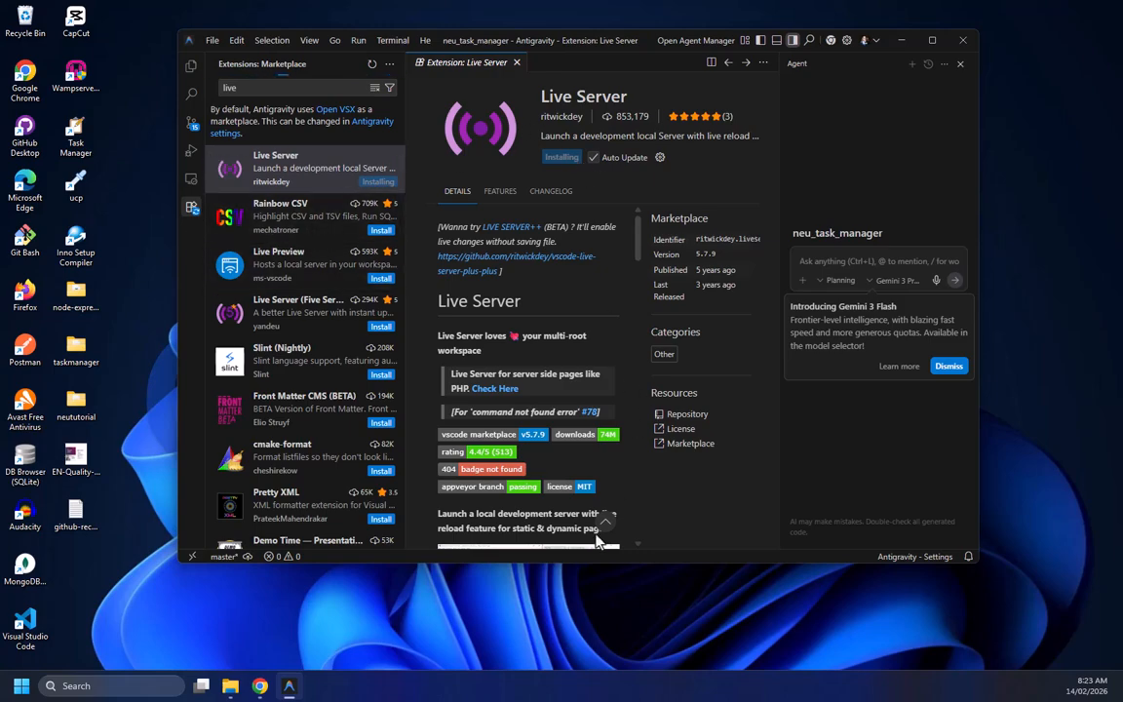
key("ctrl+shift+e")
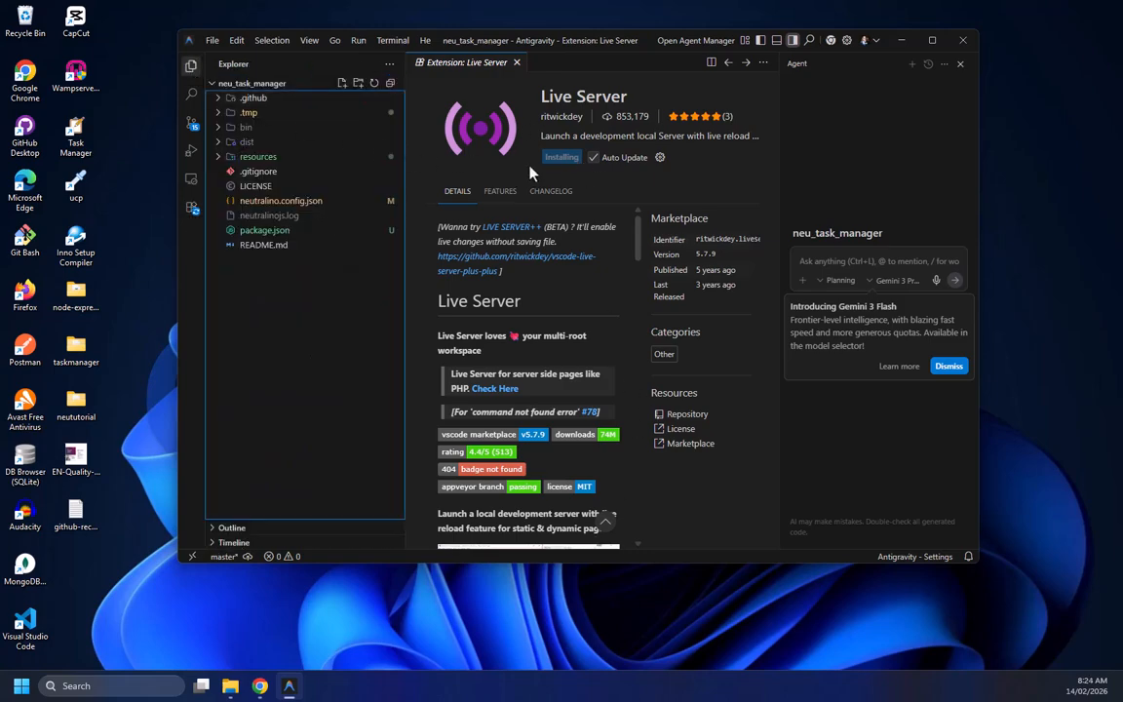
left_click(191, 67)
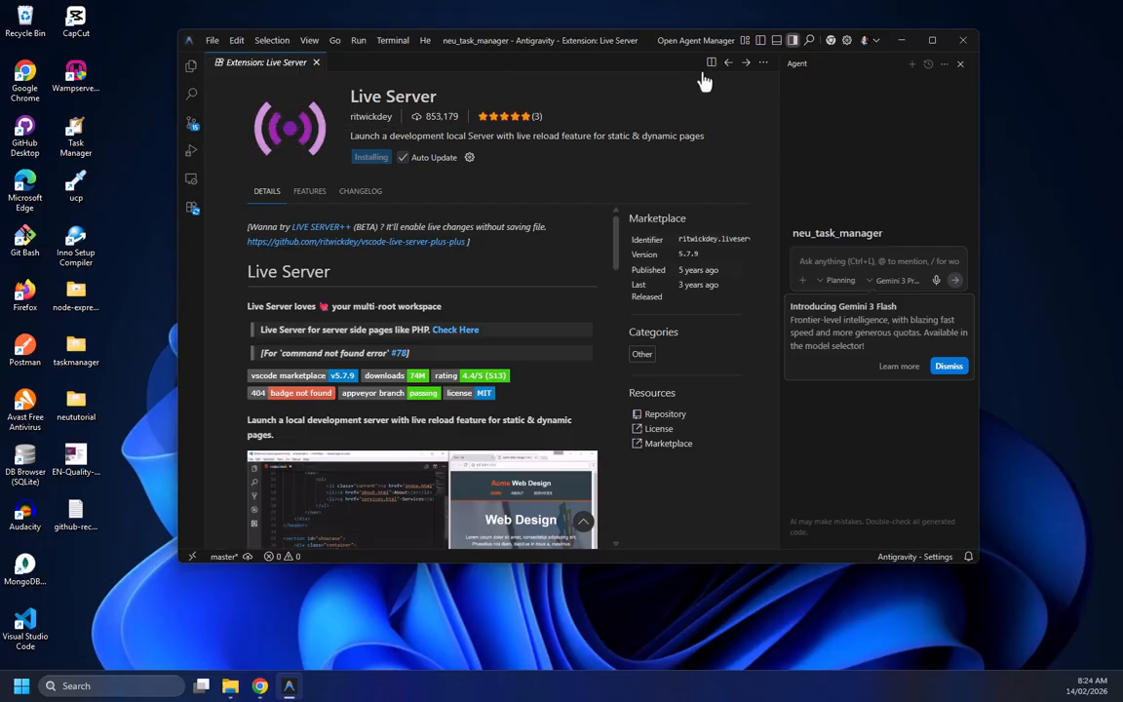
scroll(383, 265, "down", 5)
scroll(448, 244, "up", 4)
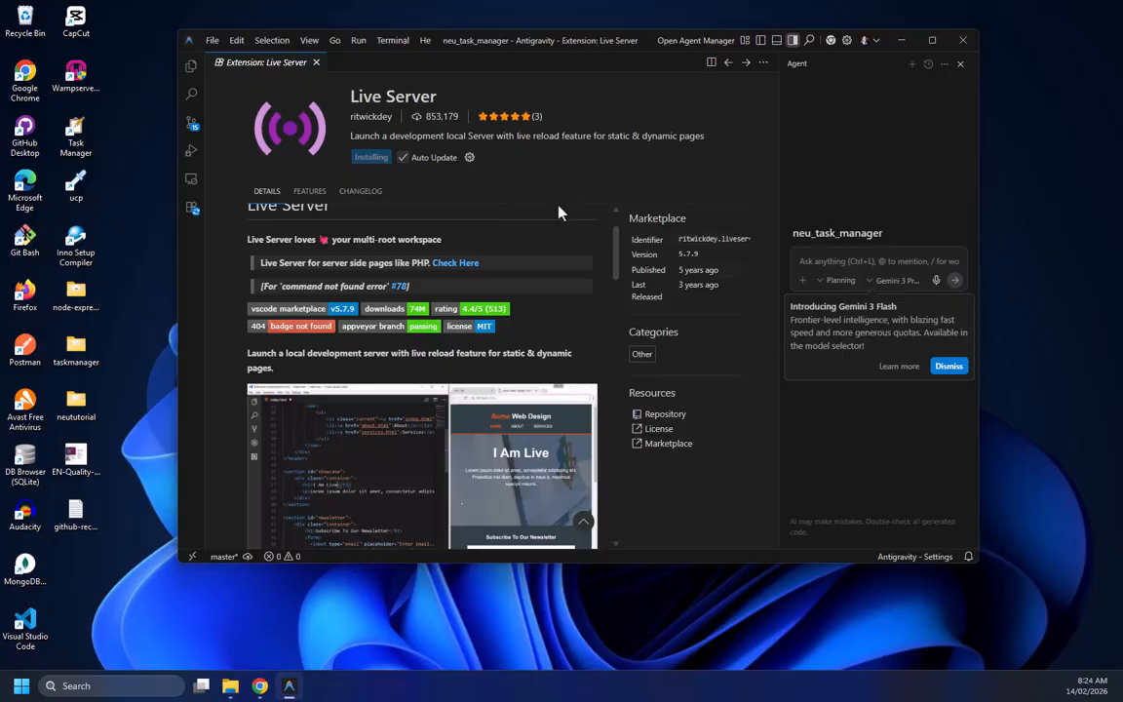
scroll(464, 433, "down", 1)
scroll(465, 433, "up", 1)
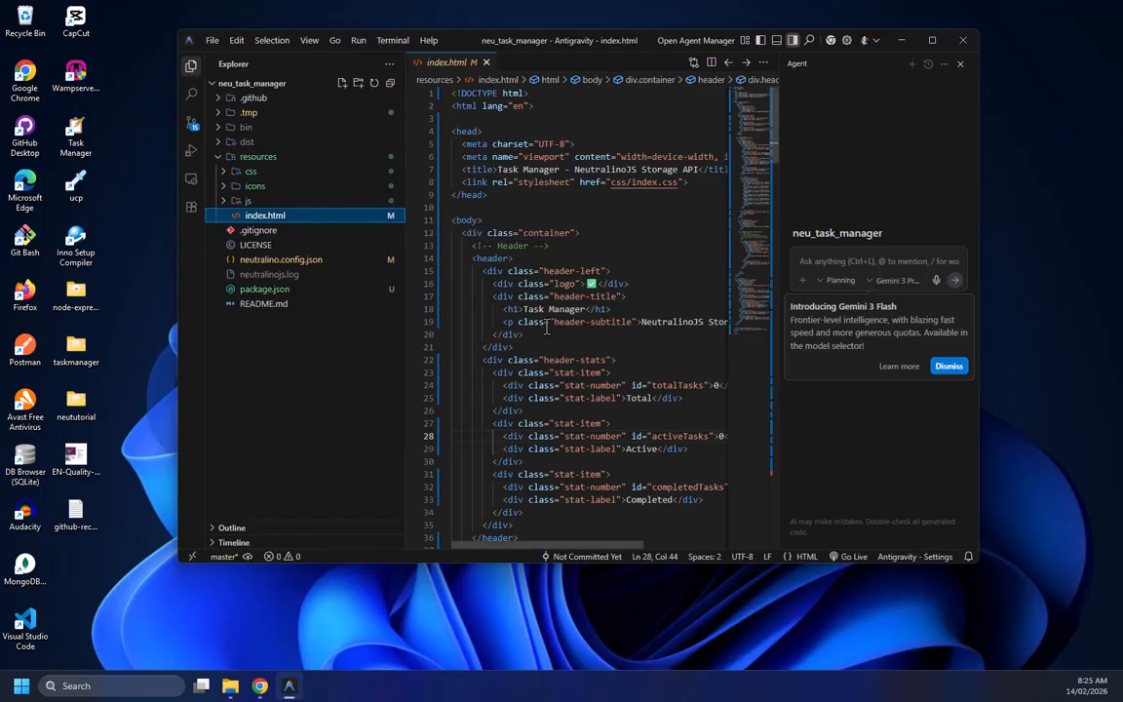
Hide the side bar and the Agent panel so the index.html editor fills the window
scroll(546, 328, "down", 4)
scroll(547, 327, "up", 4)
left_click(191, 66)
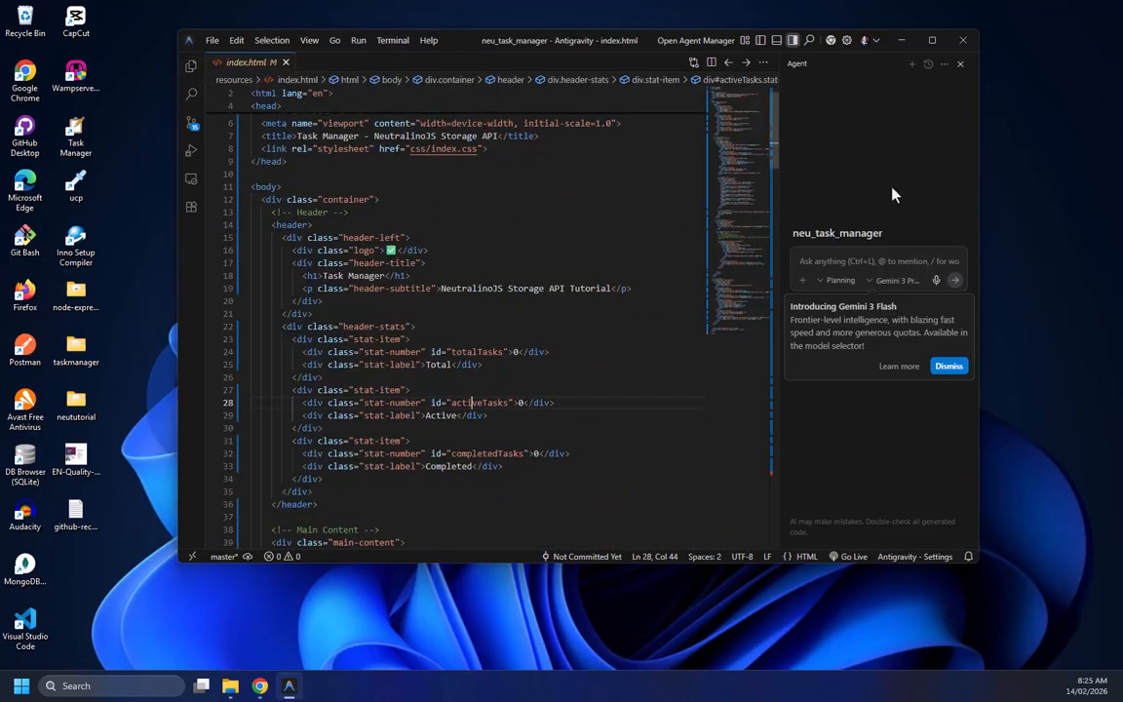
left_click(960, 65)
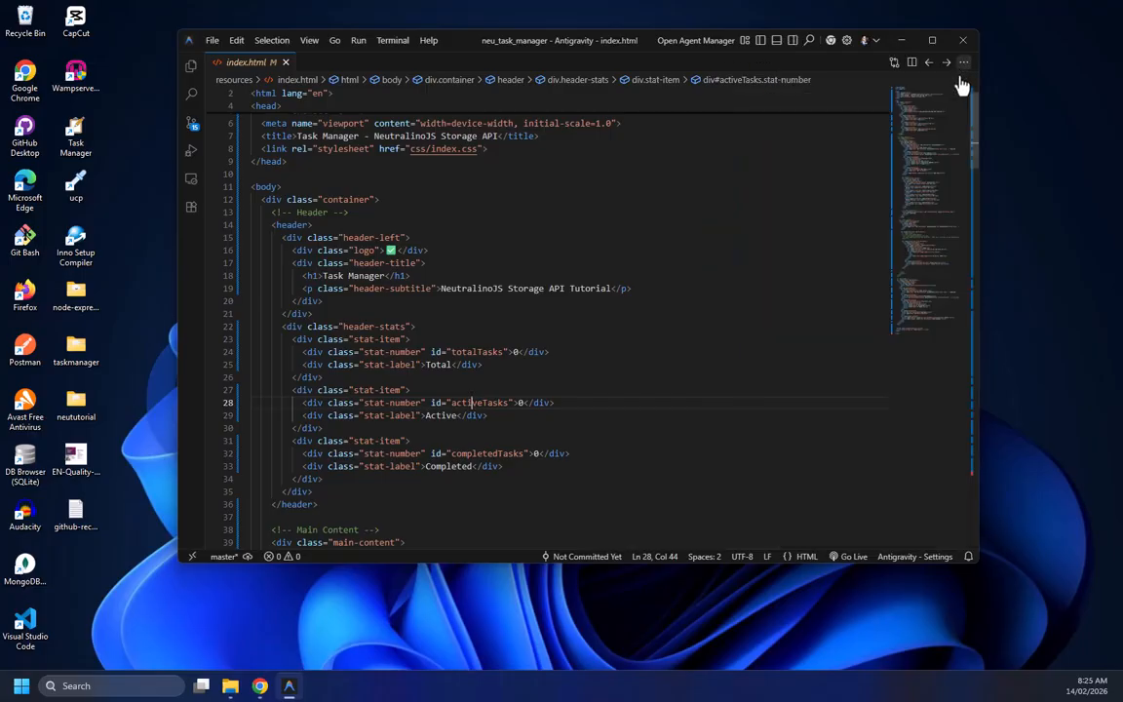
Scroll through the index.html markup to review its header and task form structure
scroll(414, 348, "down", 3)
scroll(400, 390, "up", 3)
scroll(399, 390, "down", 3)
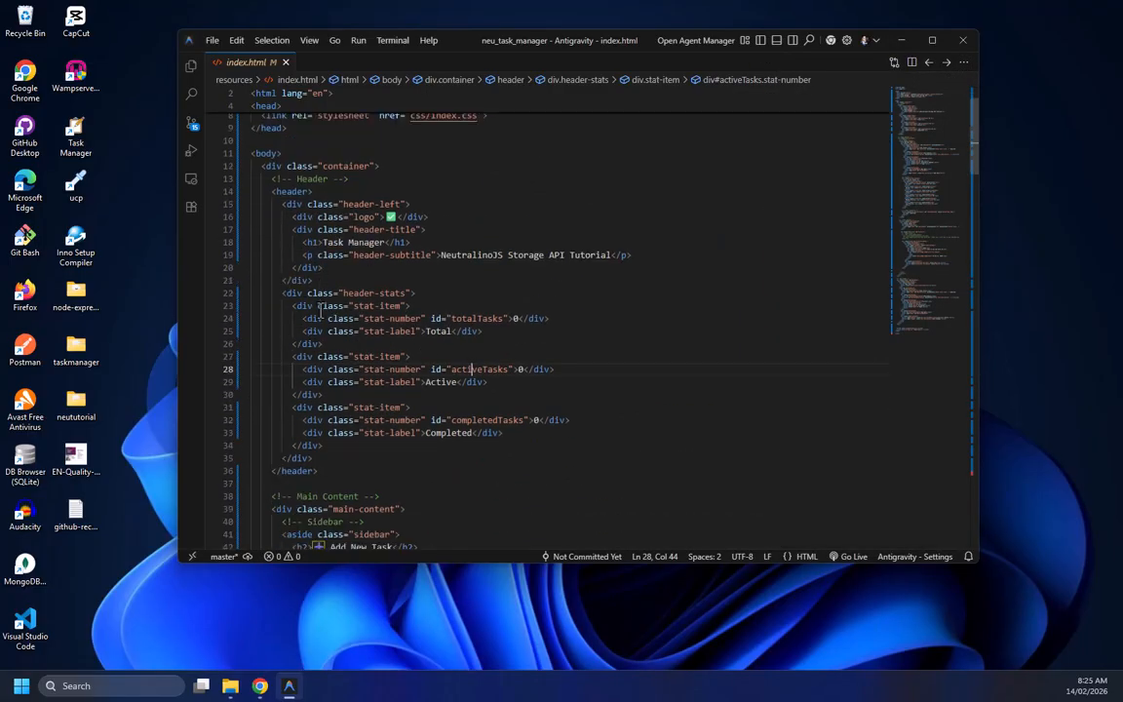
scroll(298, 195, "up", 5)
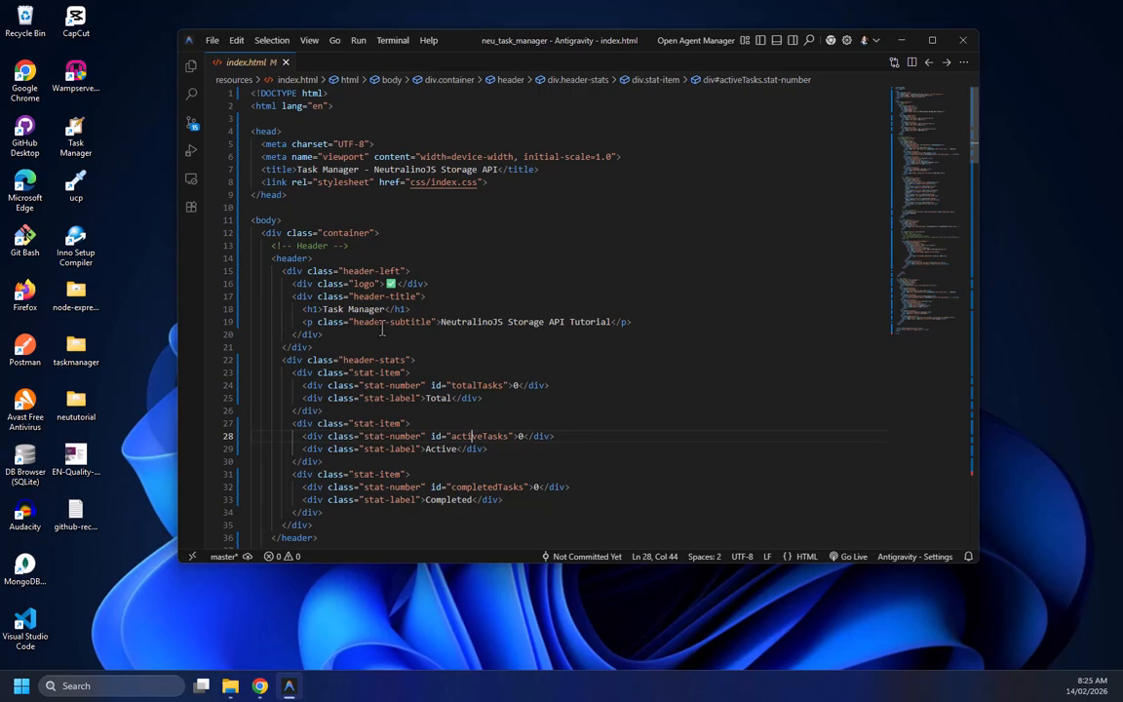
scroll(382, 328, "down", 10)
scroll(293, 215, "up", 8)
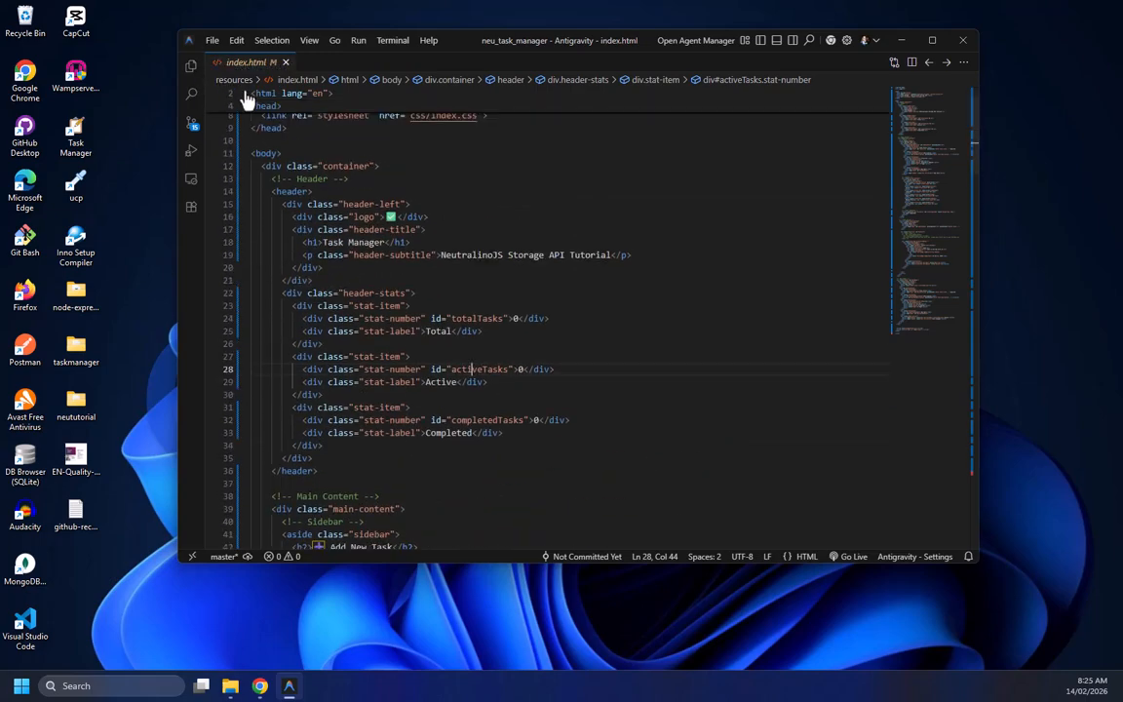
scroll(339, 289, "down", 7)
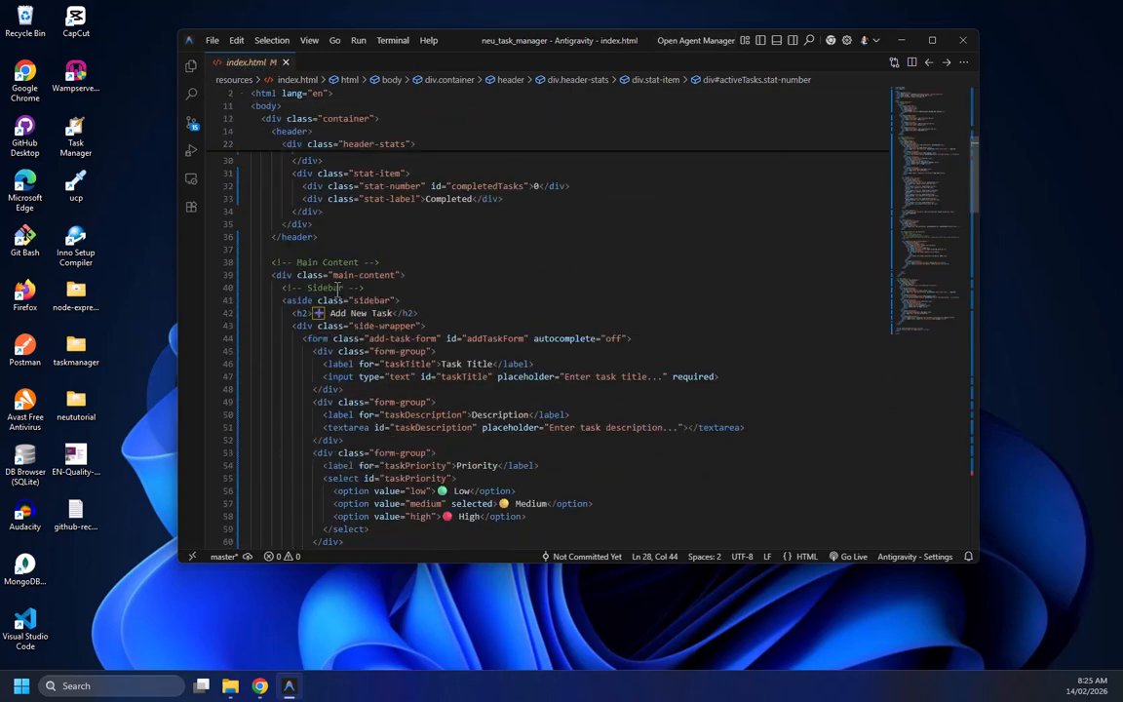
scroll(375, 315, "up", 5)
scroll(375, 322, "down", 6)
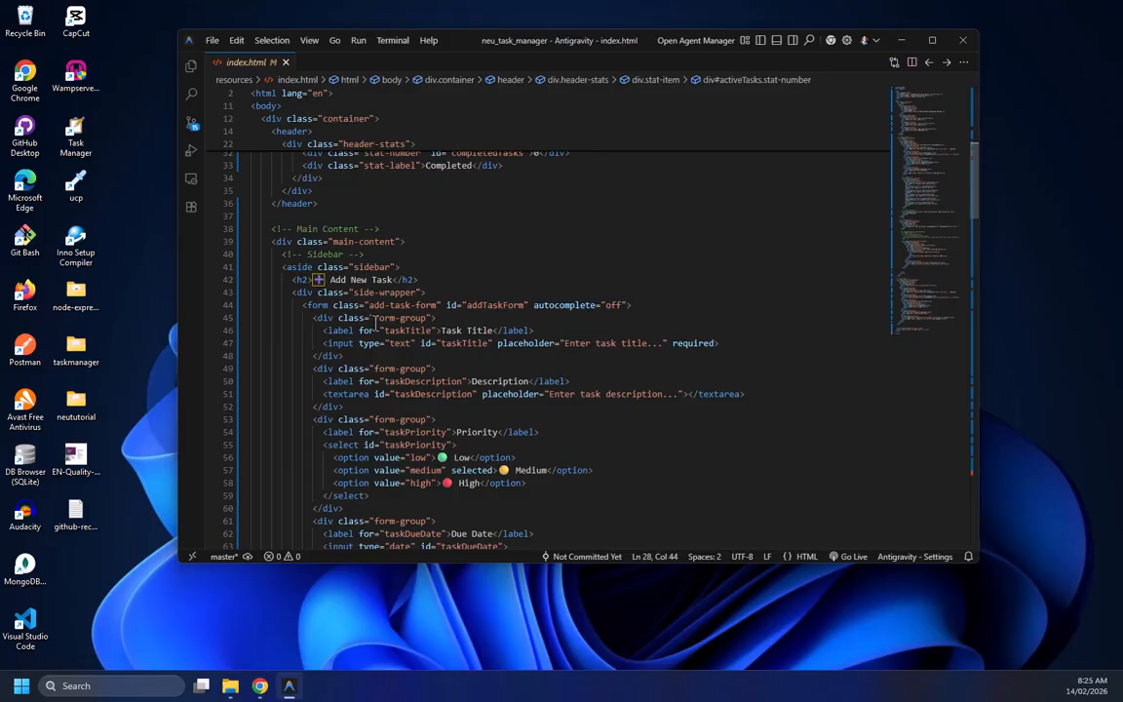
Open the integrated terminal panel in the project folder
key("ctrl+grave")
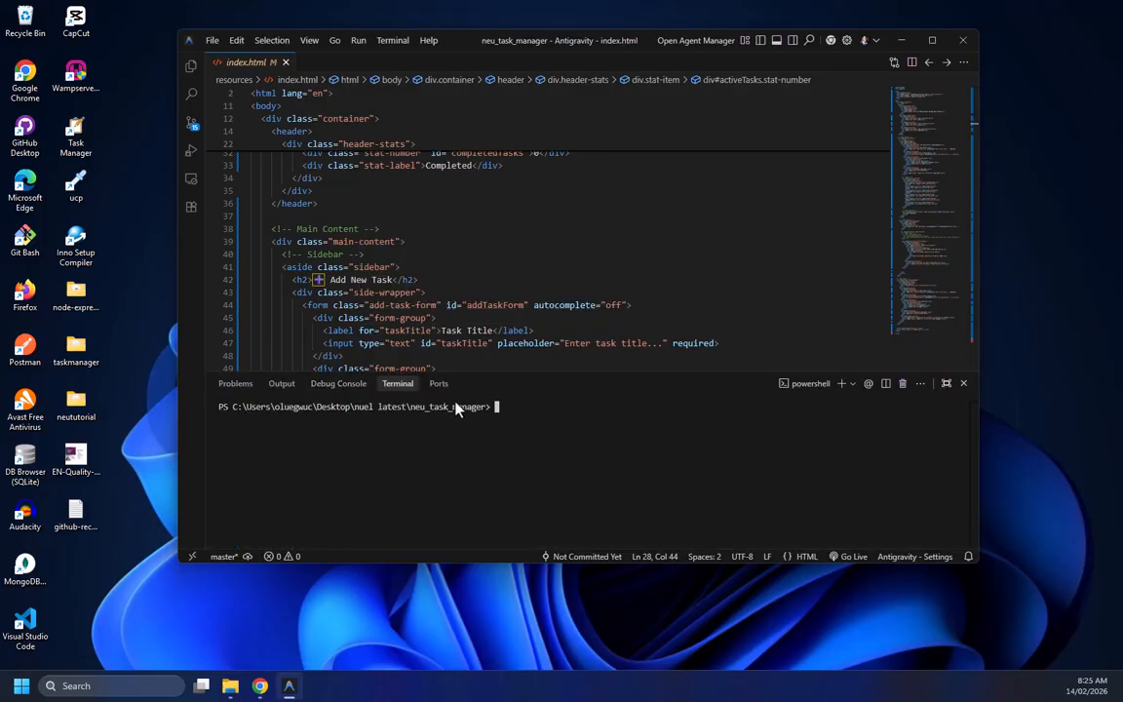
left_click(394, 42)
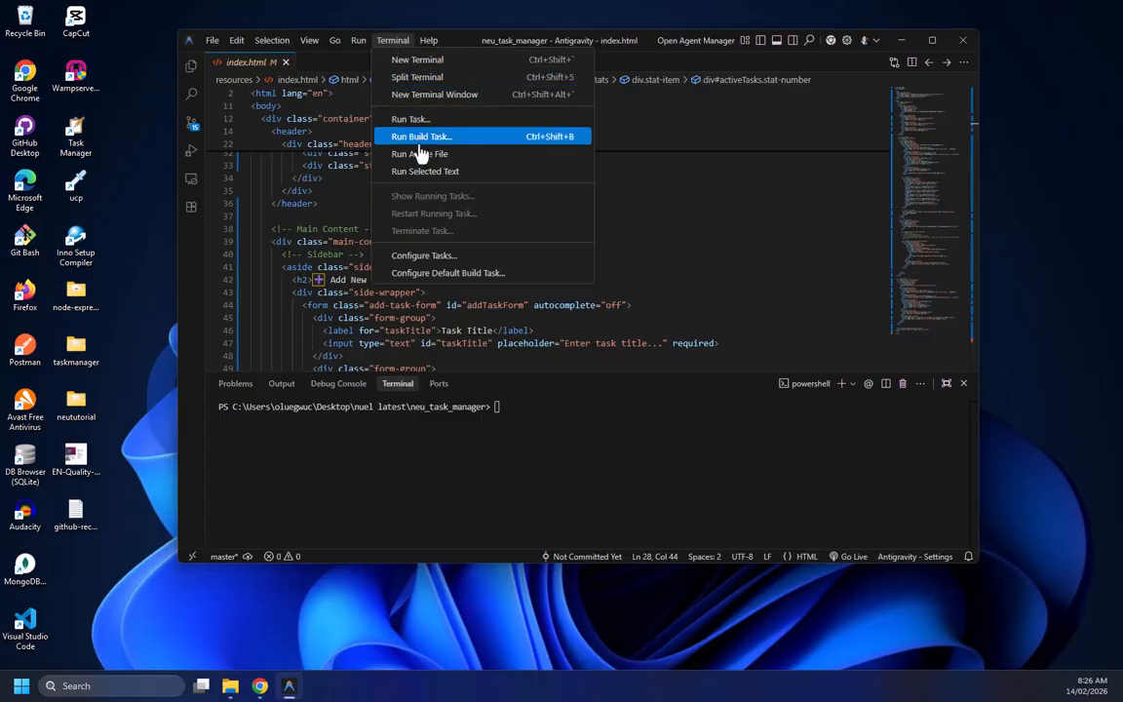
left_click(501, 406)
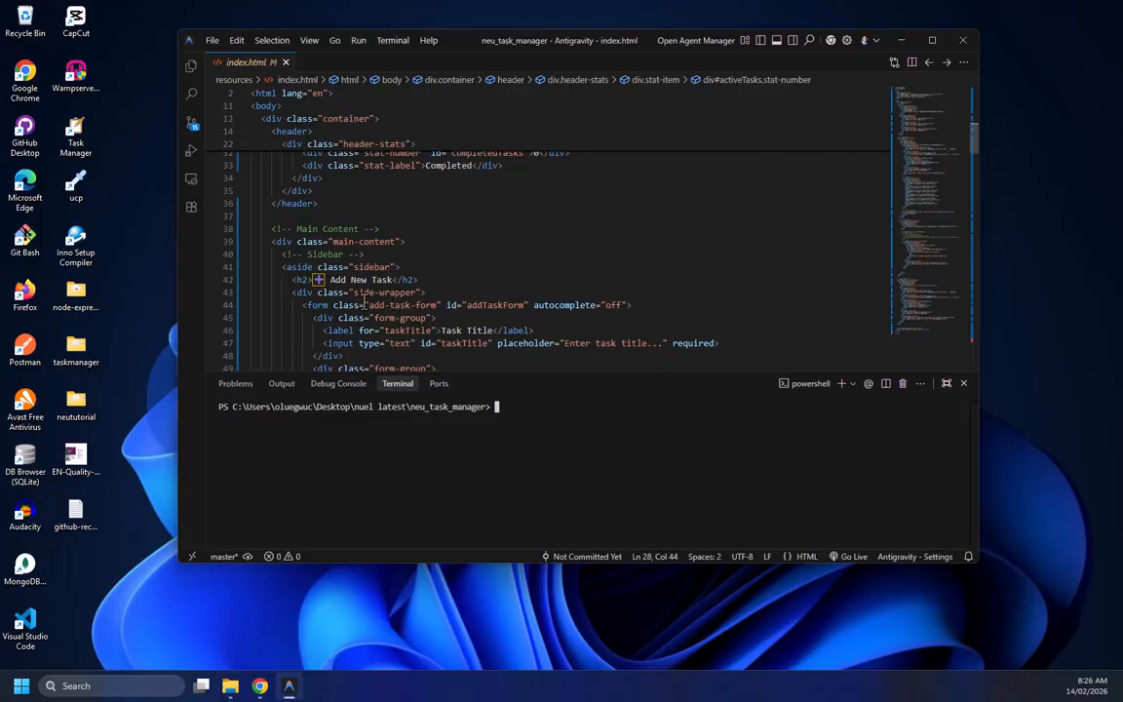
scroll(366, 304, "down", 3)
scroll(367, 244, "up", 4)
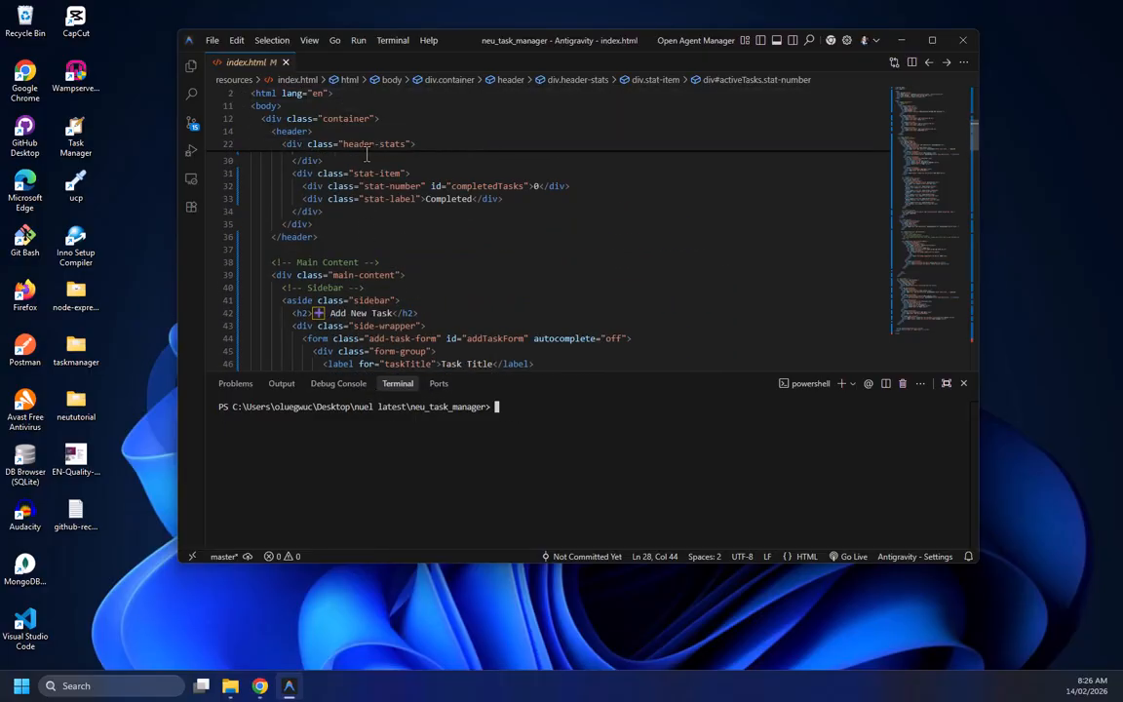
scroll(334, 261, "down", 5)
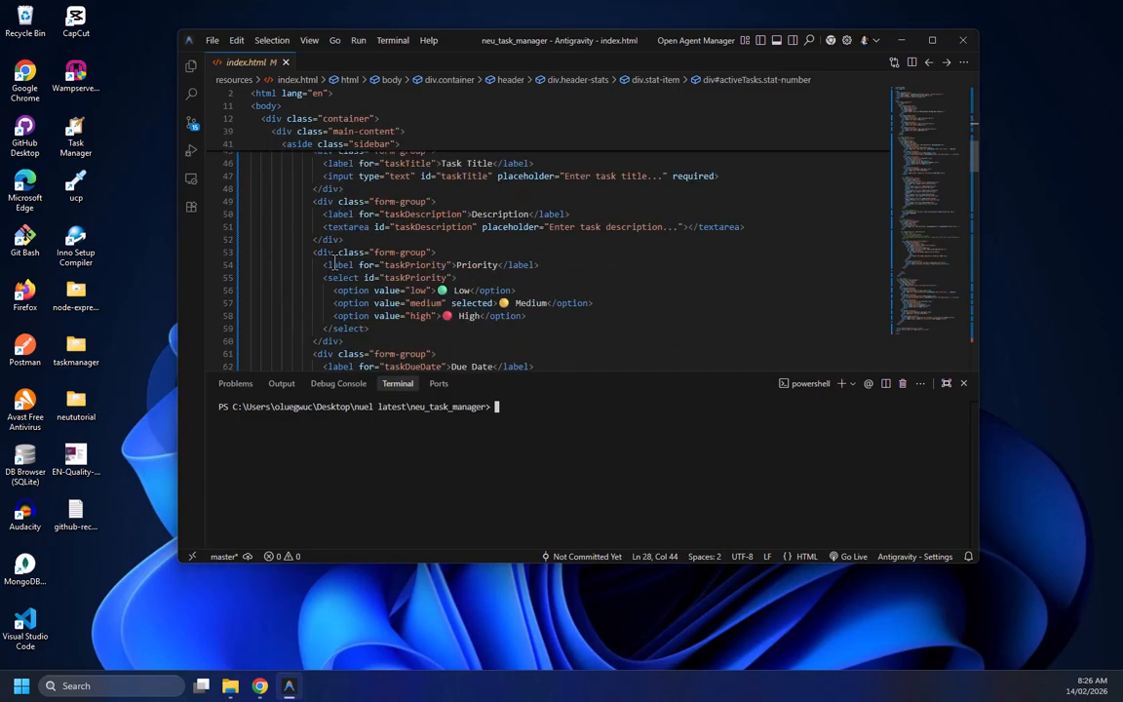
scroll(333, 265, "up", 5)
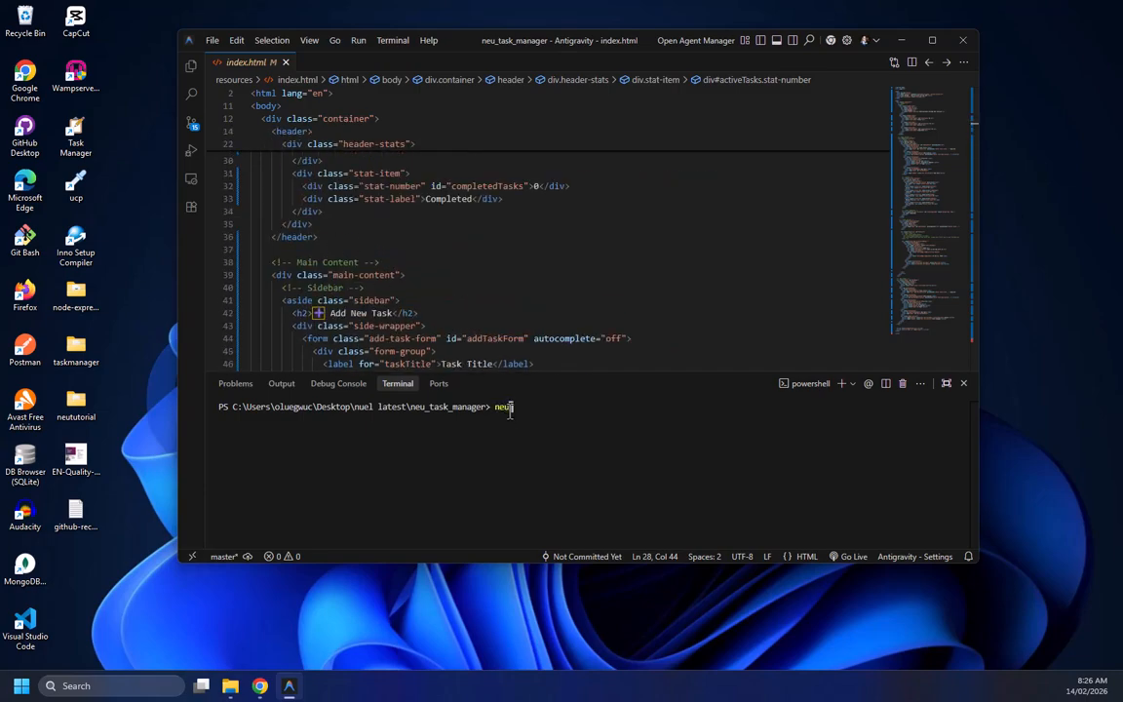
Run the command neu run in the PowerShell terminal and highlight its error output
key("Return")
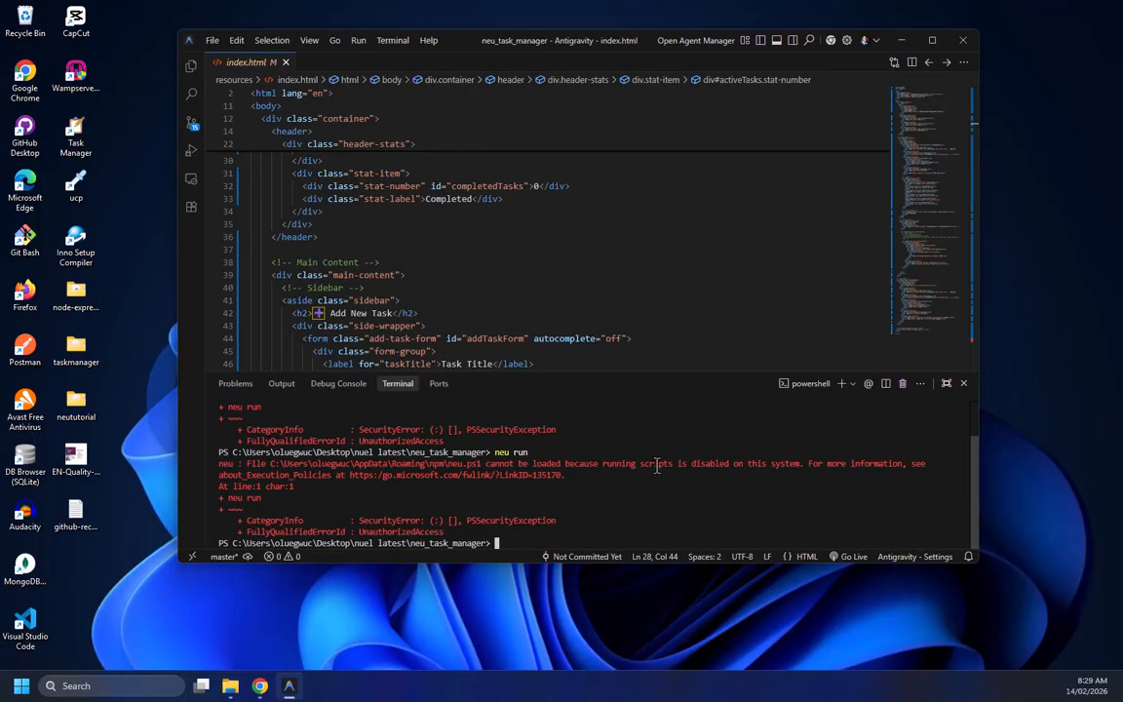
left_click_drag(798, 475, 764, 468)
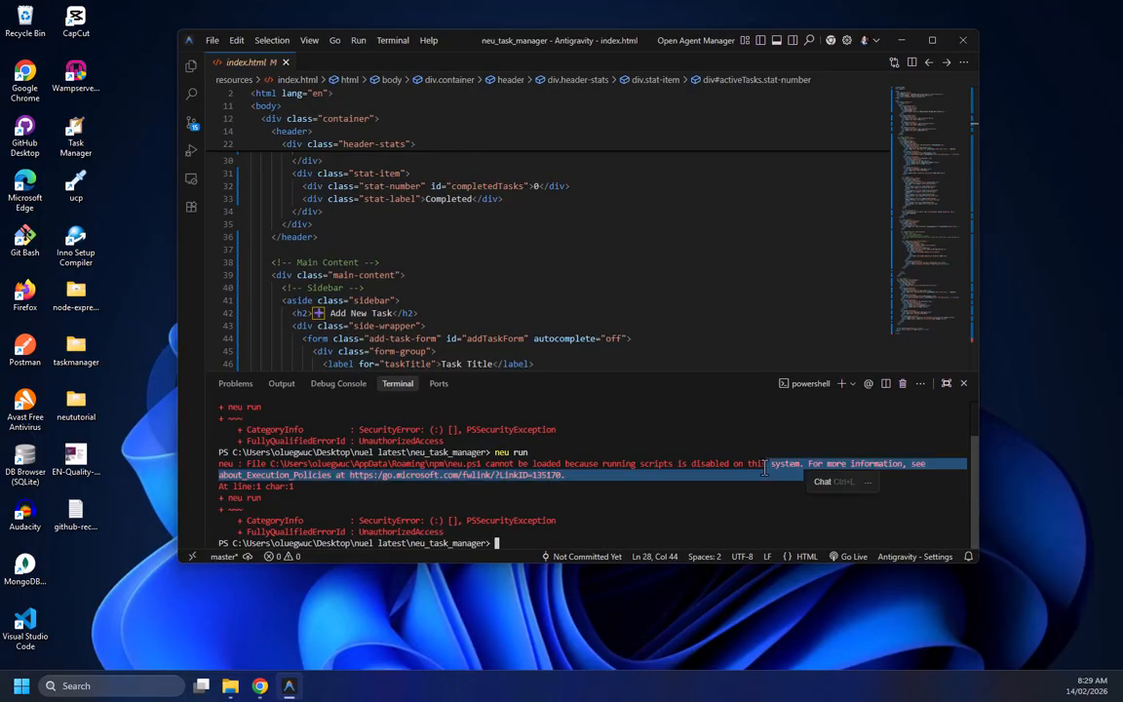
left_click(654, 475)
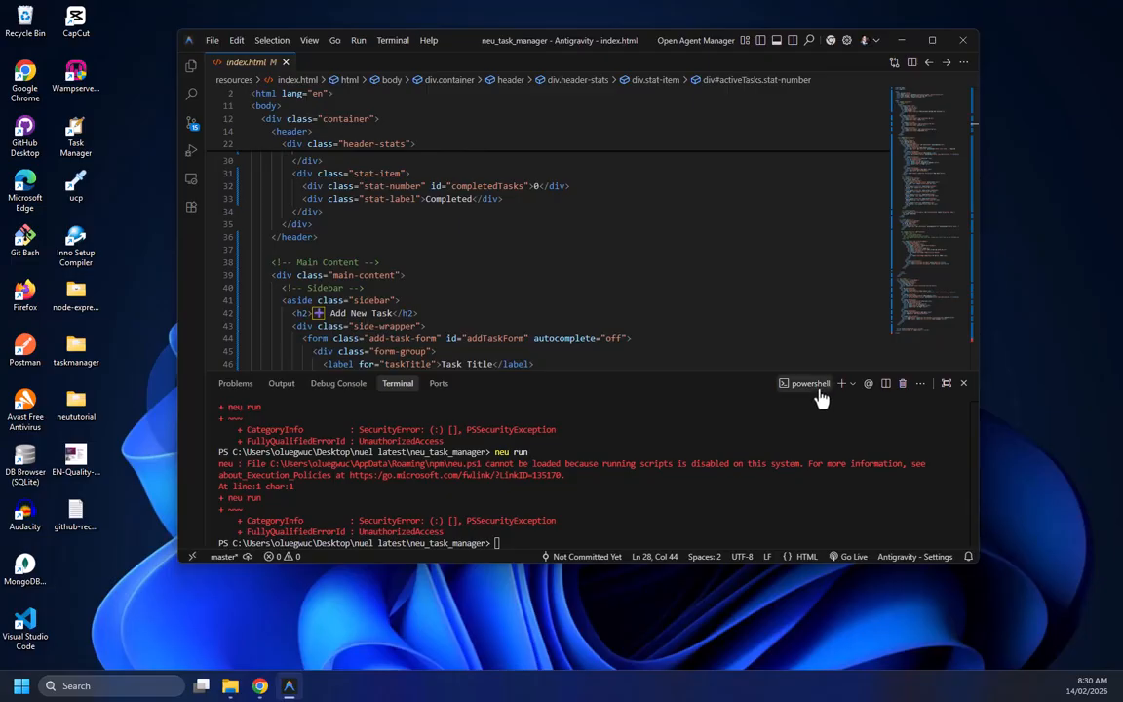
Make Git Bash the default terminal profile, then kill the PowerShell terminal and reopen the terminal as bash
mouse_move(806, 395)
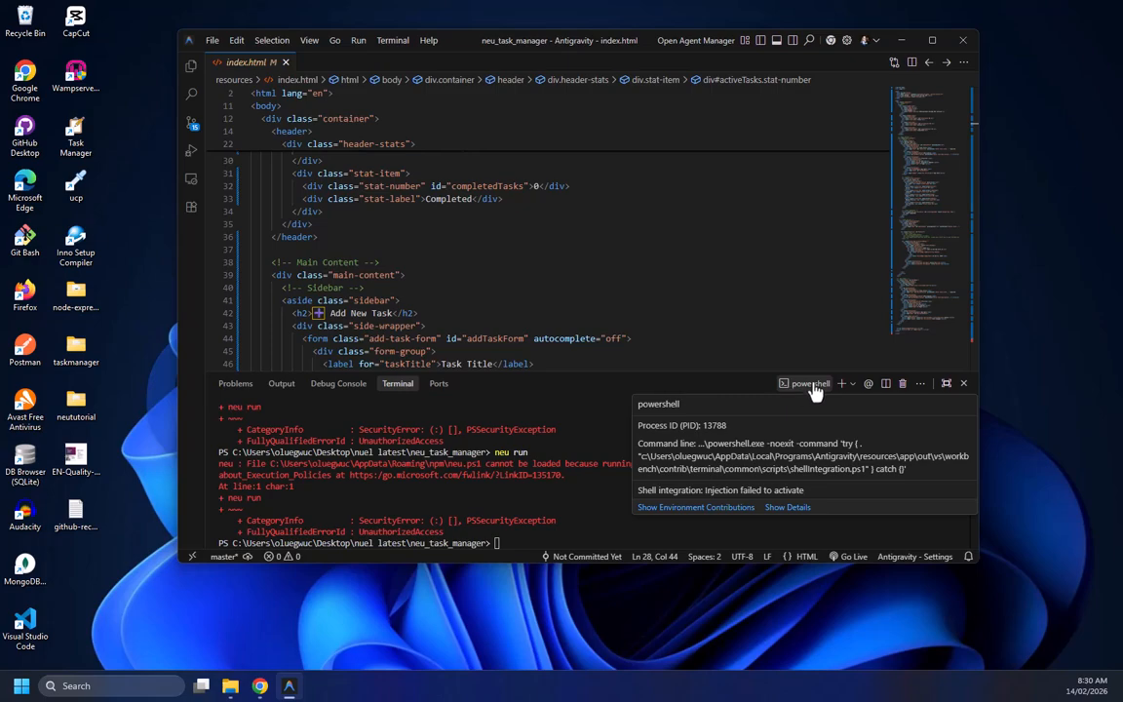
left_click(852, 384)
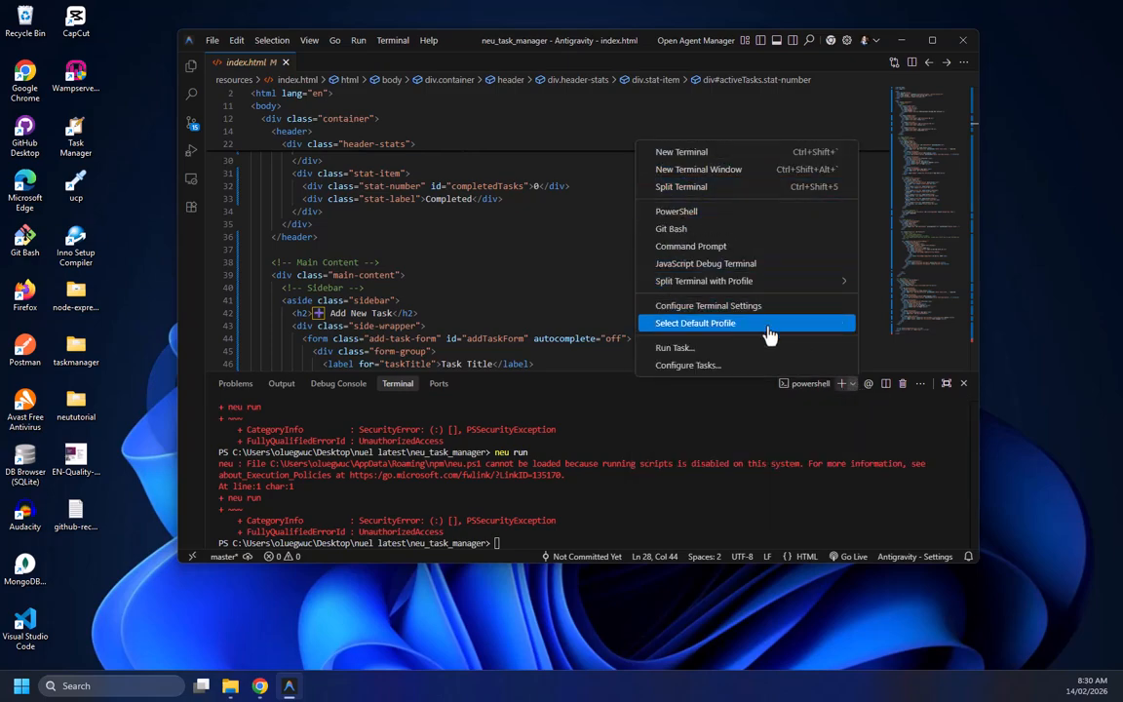
left_click(715, 326)
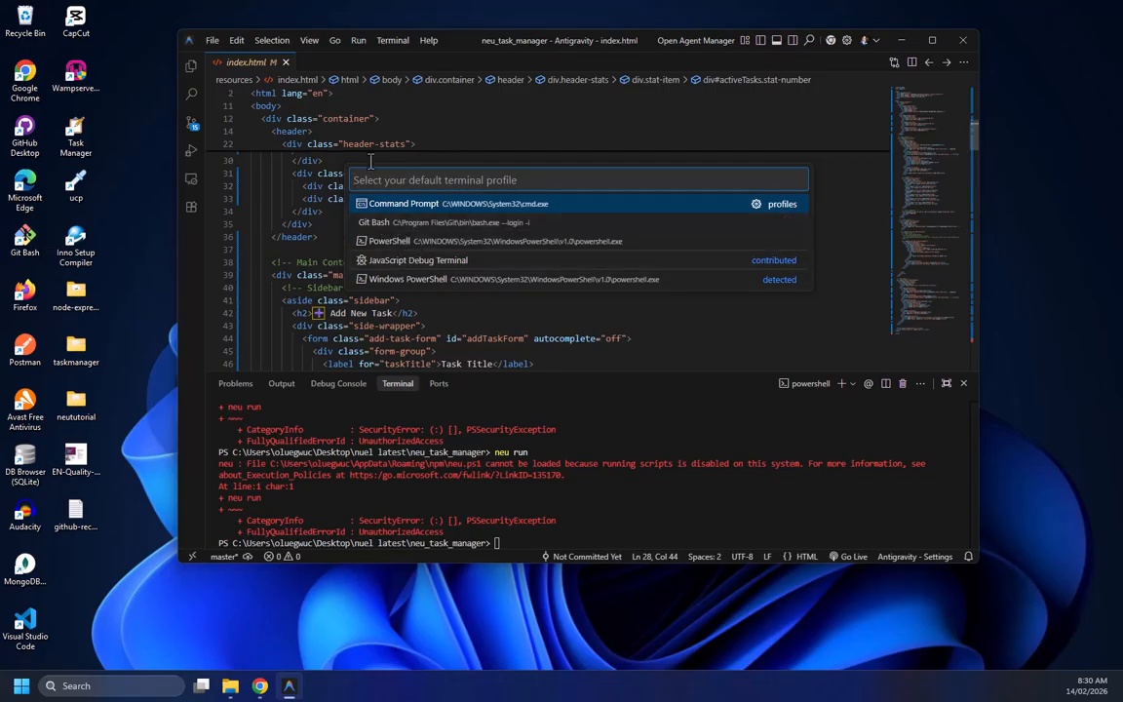
left_click(376, 228)
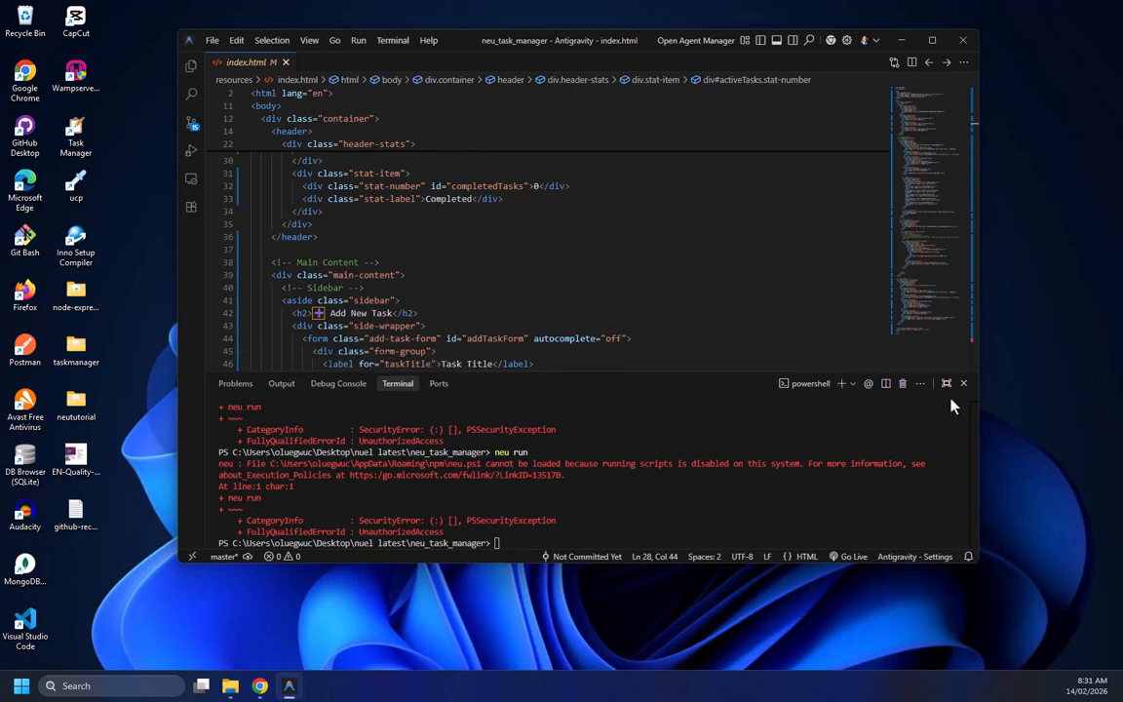
left_click(904, 386)
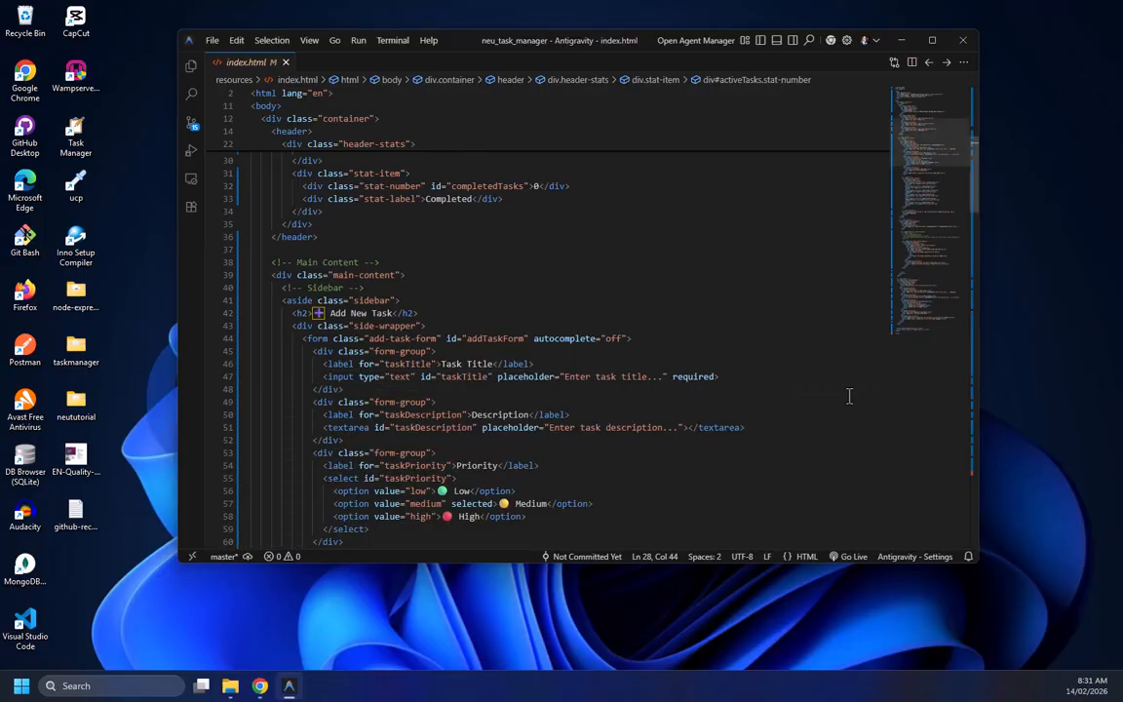
key("ctrl+`")
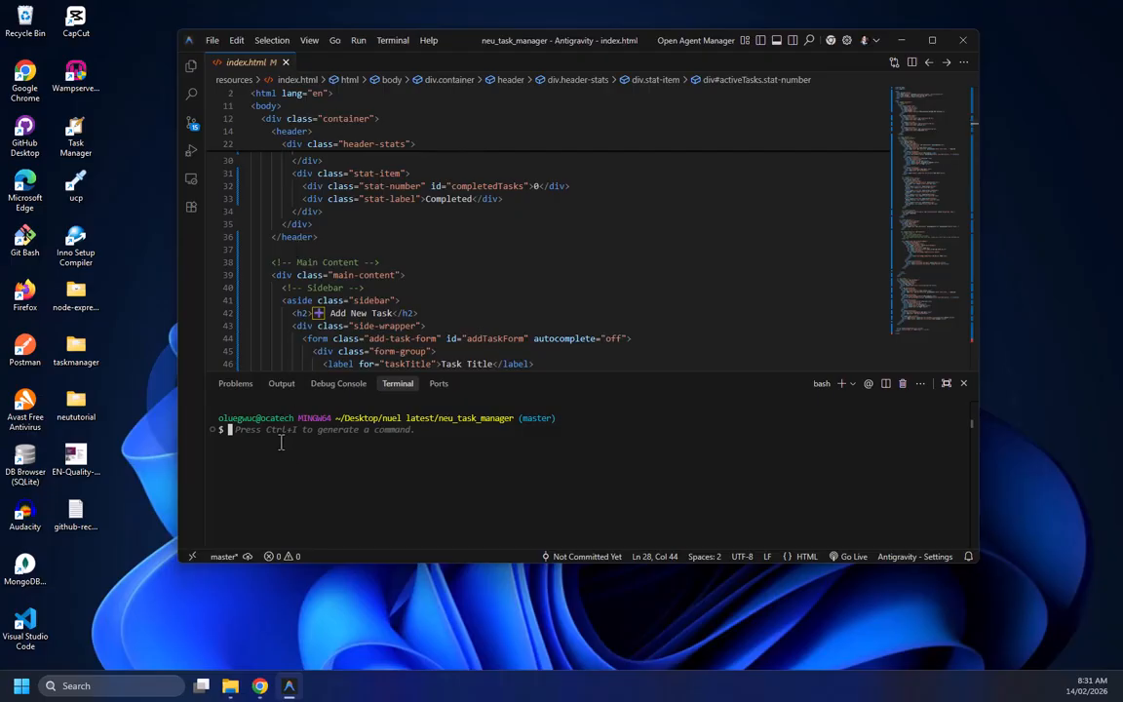
Run the command neu run in the bash terminal to launch the Neutralino Task Manager app
type("neu run")
key("Return")
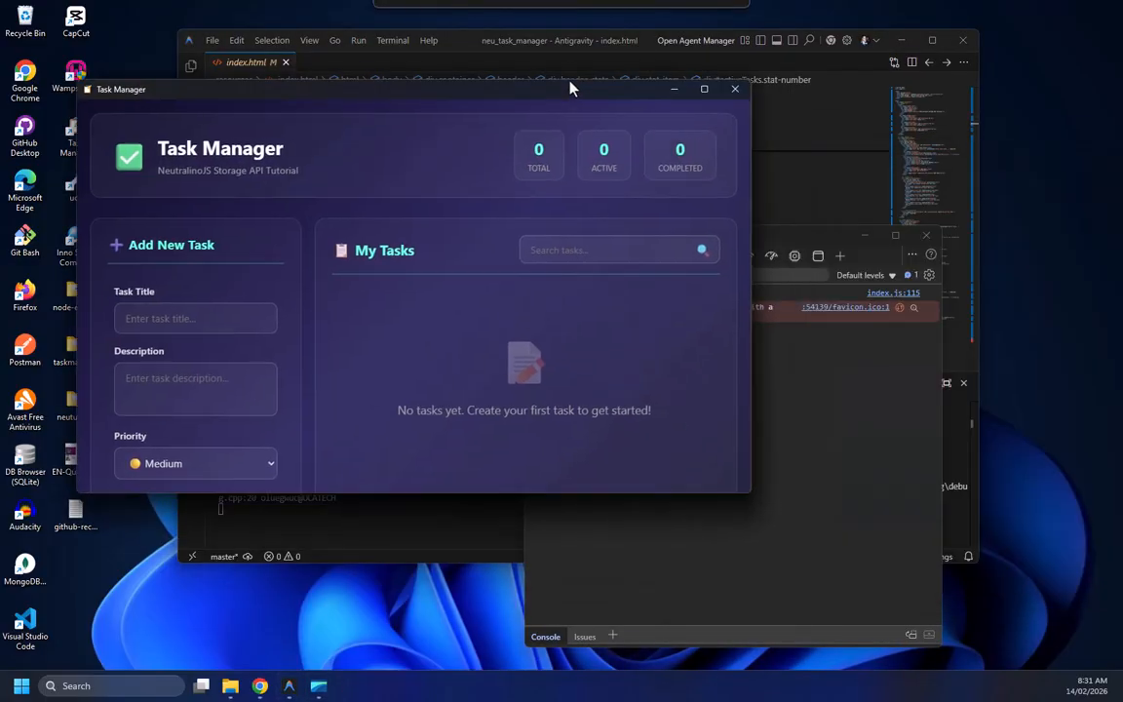
left_click_drag(572, 85, 767, 73)
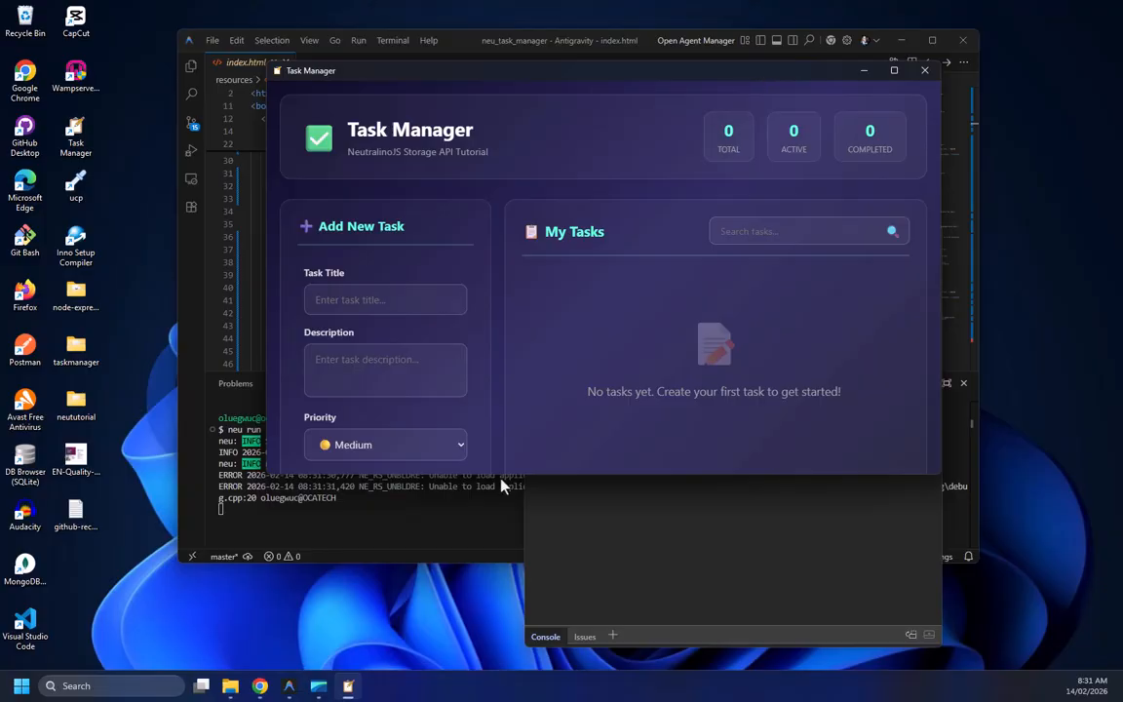
Switch between the running Task Manager window and the editor, and scroll through the index.html header markup to compare them
left_click(346, 529)
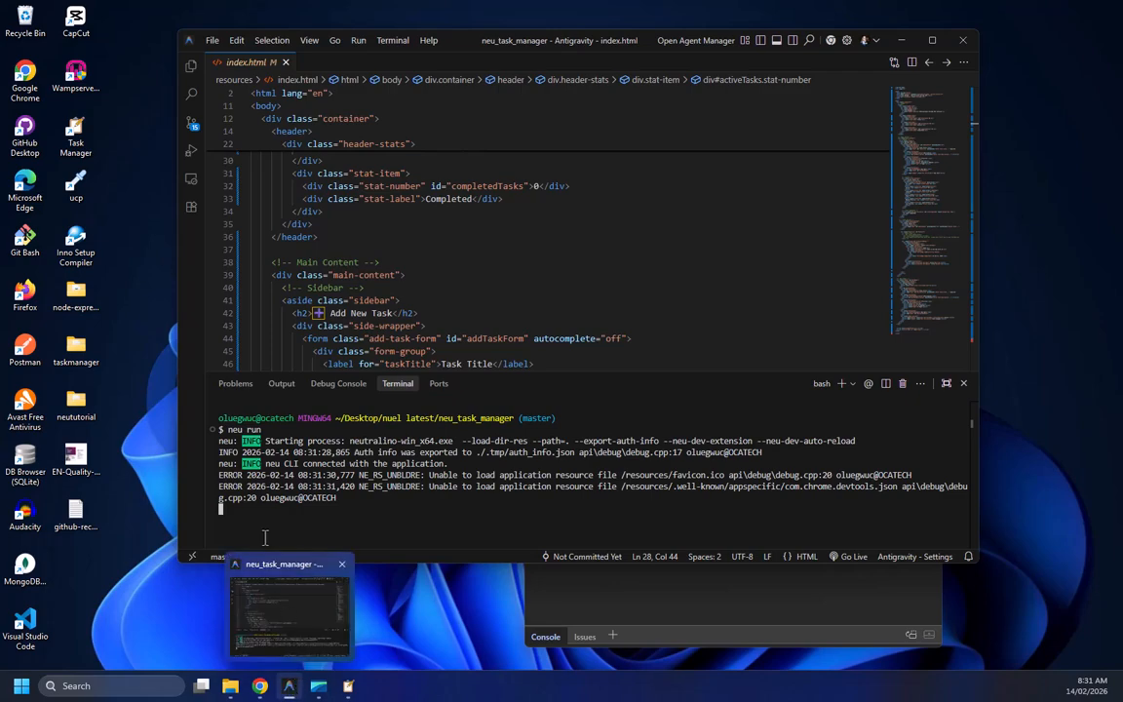
left_click(348, 686)
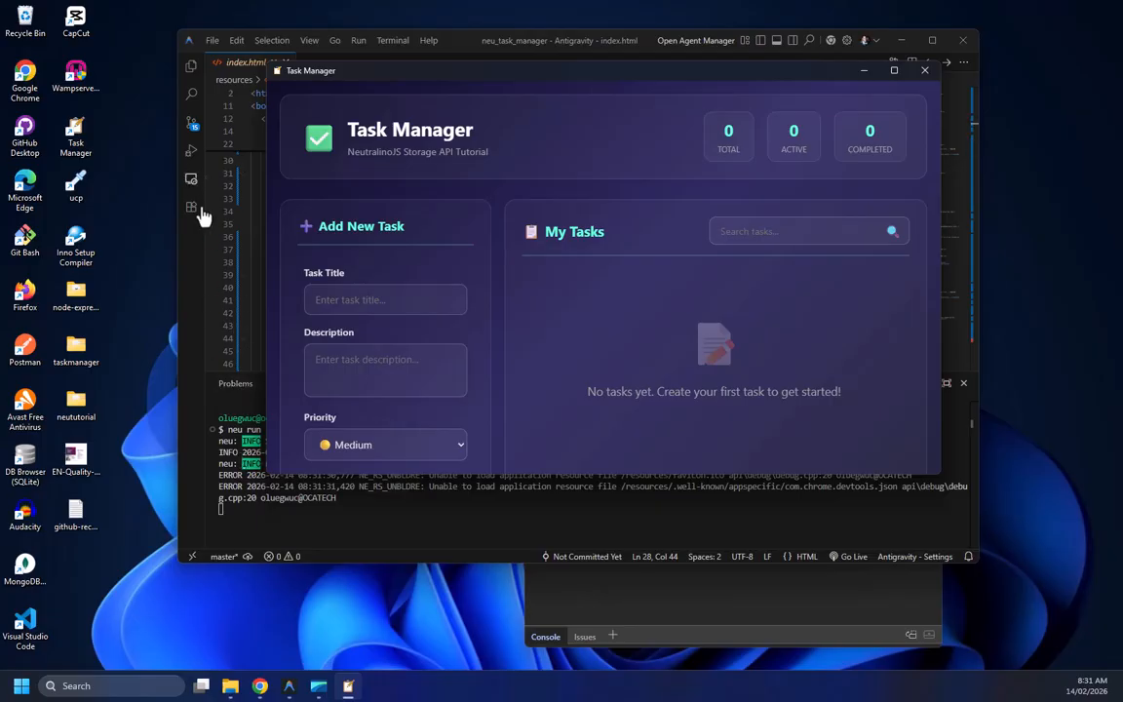
left_click(278, 432)
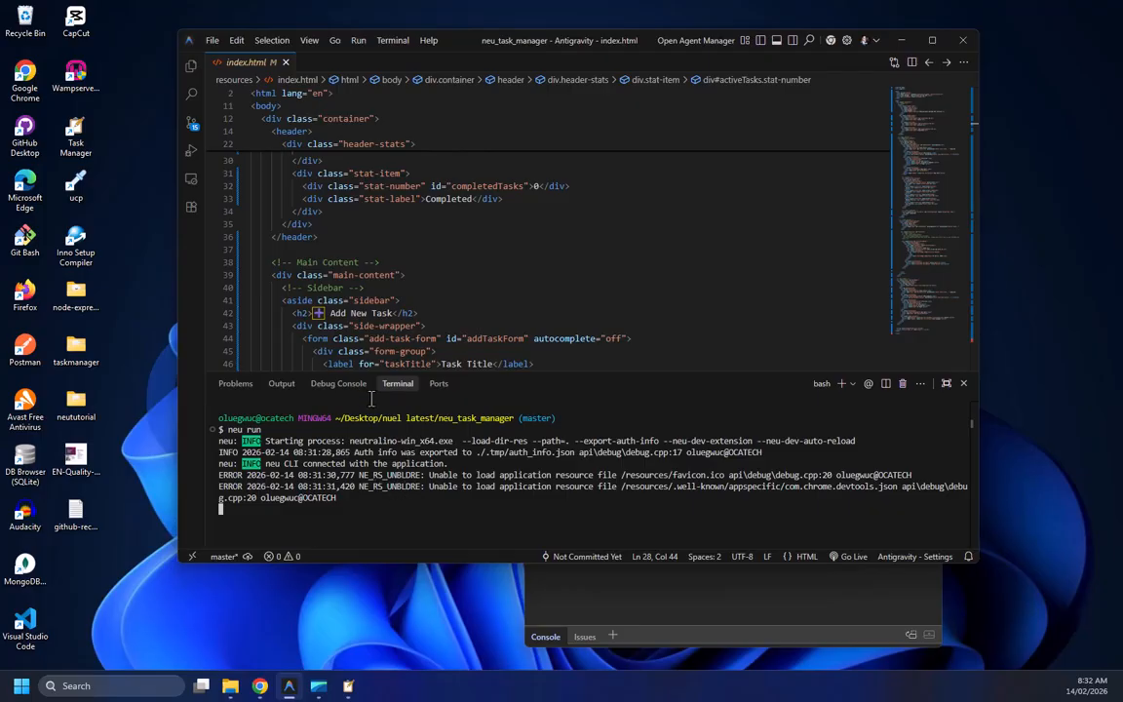
scroll(361, 292, "down", 5)
scroll(364, 312, "up", 10)
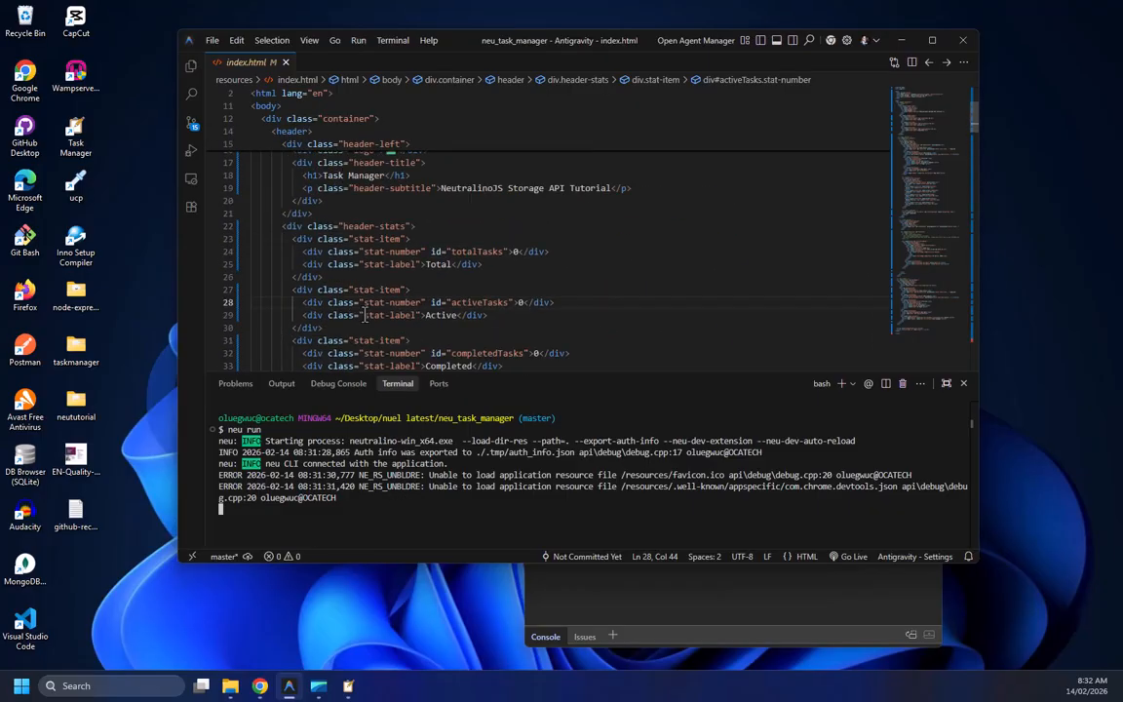
scroll(364, 315, "up", 3)
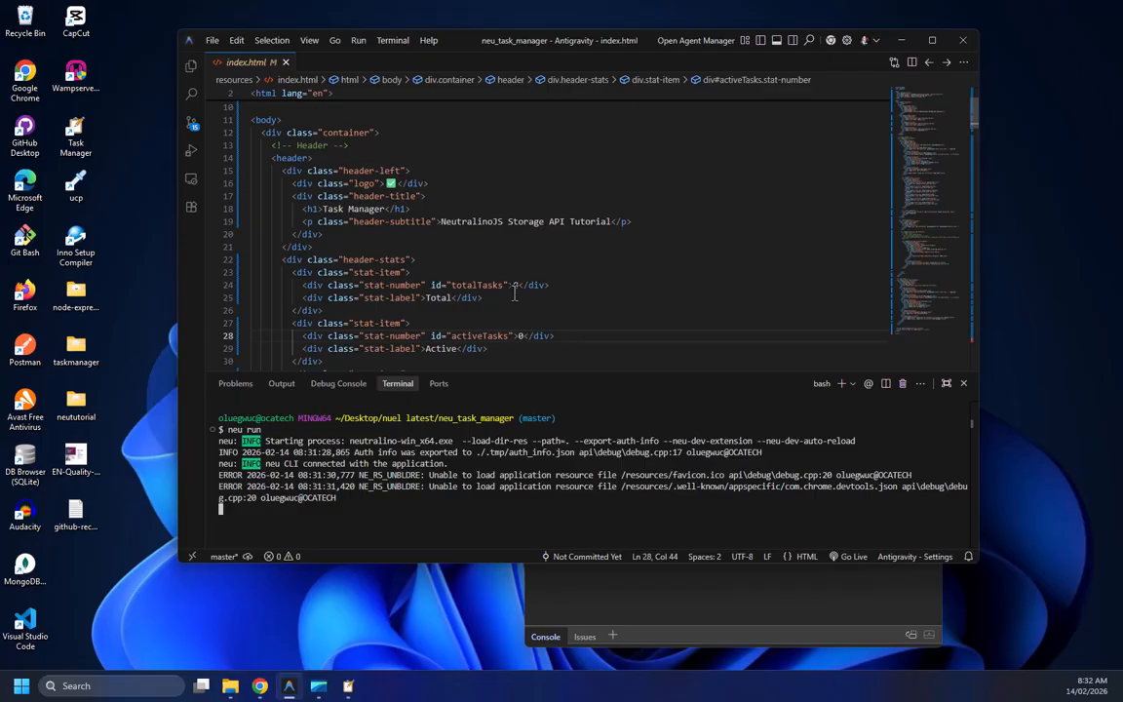